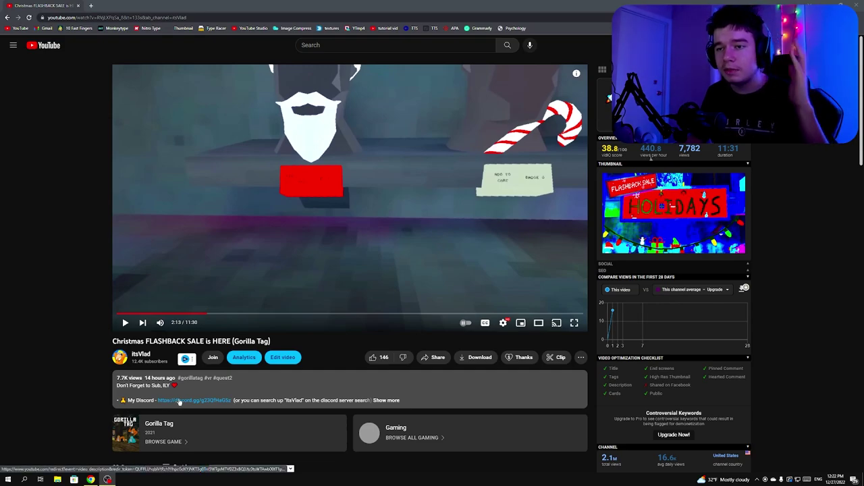
# - Join the Discord server from its invite link and scroll through its channel list
pyautogui.click(180, 400)
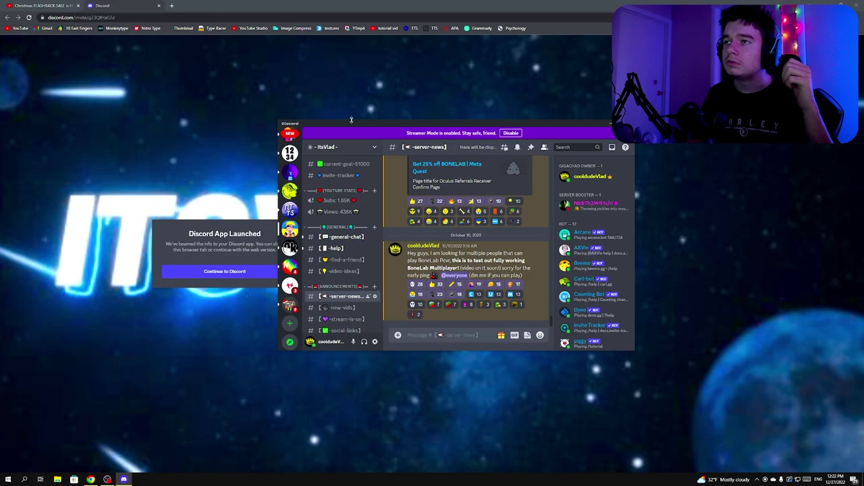
pyautogui.moveTo(362, 122); pyautogui.dragTo(347, 122)
pyautogui.scroll(-3, 335, 262)
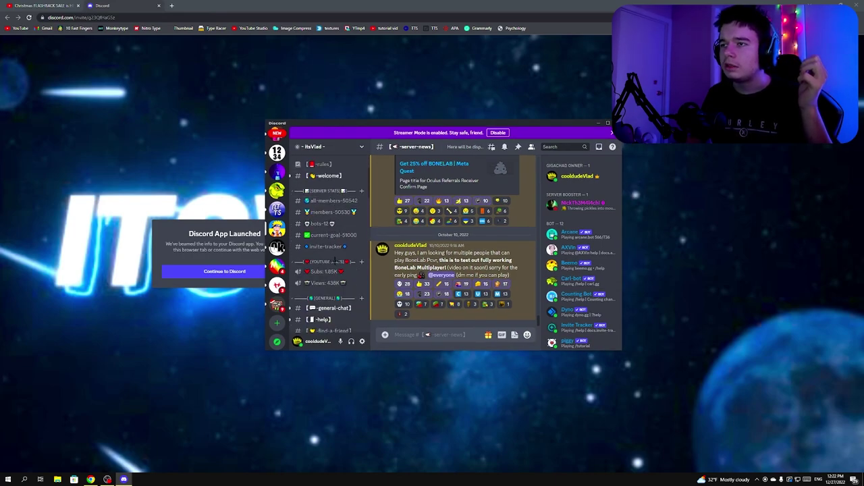
pyautogui.scroll(3, 334, 262)
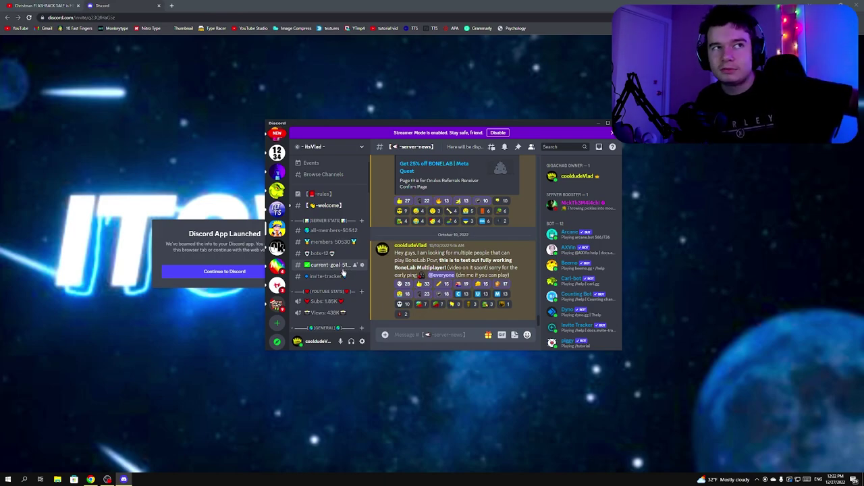
pyautogui.scroll(-2, 341, 270)
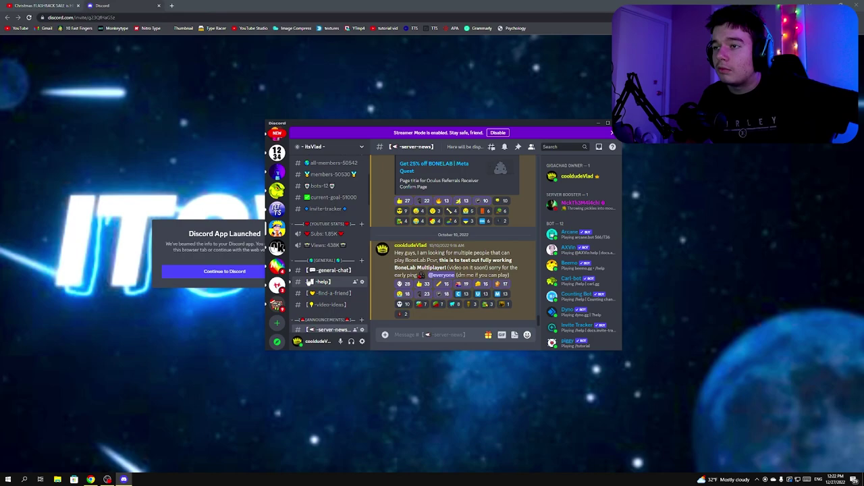
pyautogui.scroll(-5, 309, 282)
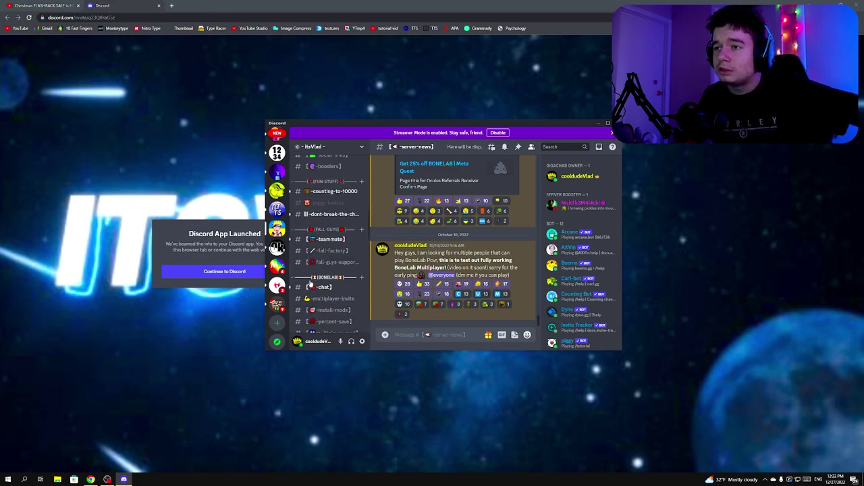
pyautogui.scroll(-10, 309, 282)
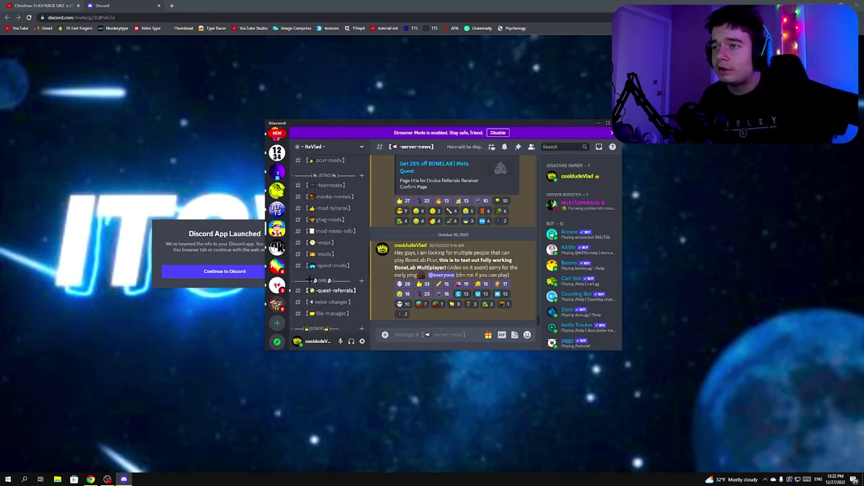
# - Switch to #gtag-mods and show its pinned messages with the Monke Mod Manager link
pyautogui.click(332, 223)
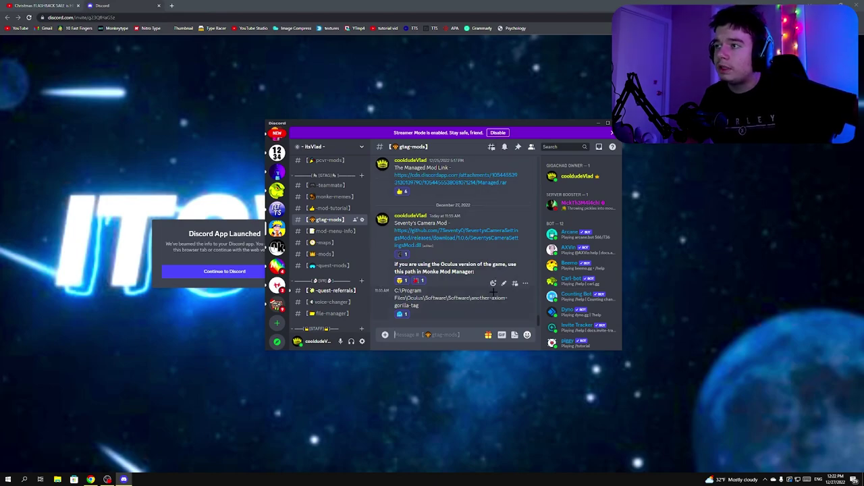
pyautogui.click(518, 147)
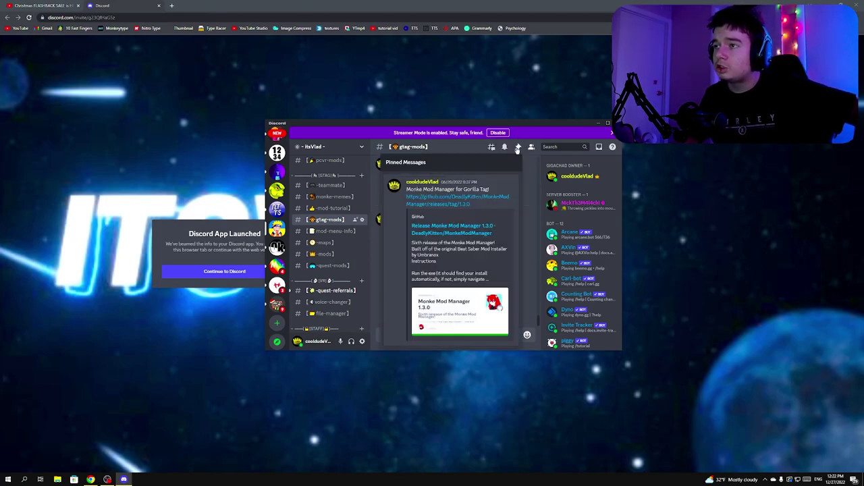
pyautogui.click(518, 147)
pyautogui.scroll(10, 507, 229)
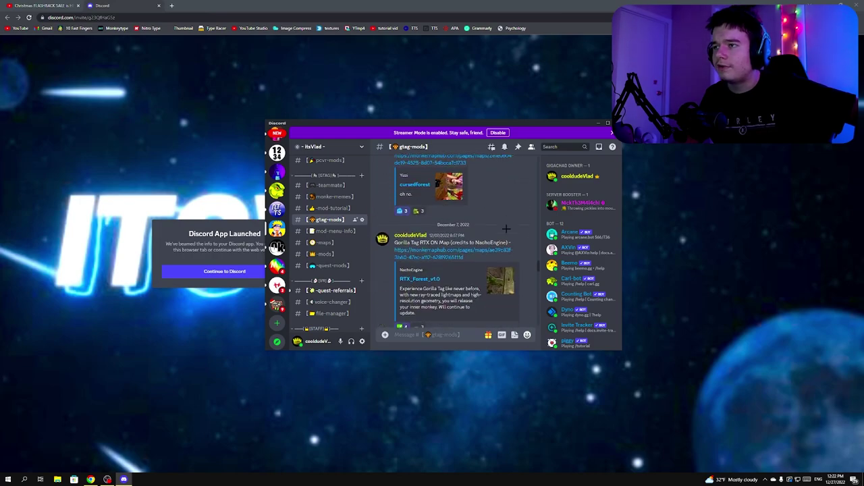
pyautogui.scroll(-5, 507, 229)
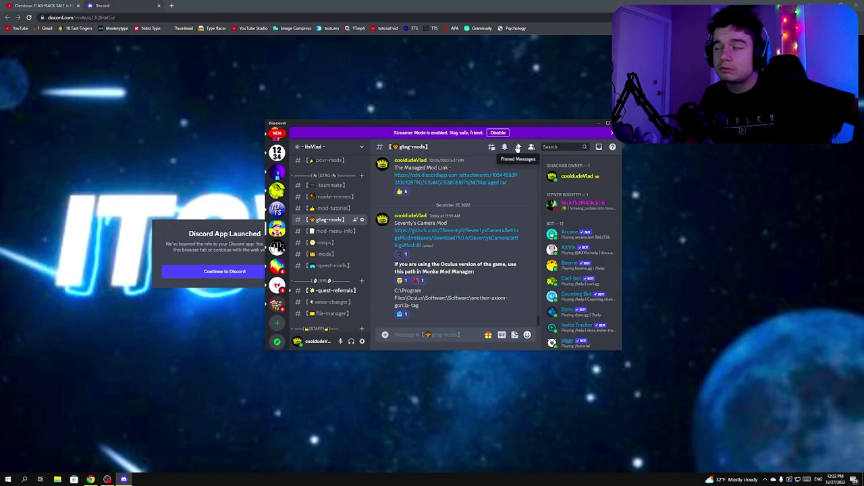
pyautogui.click(518, 147)
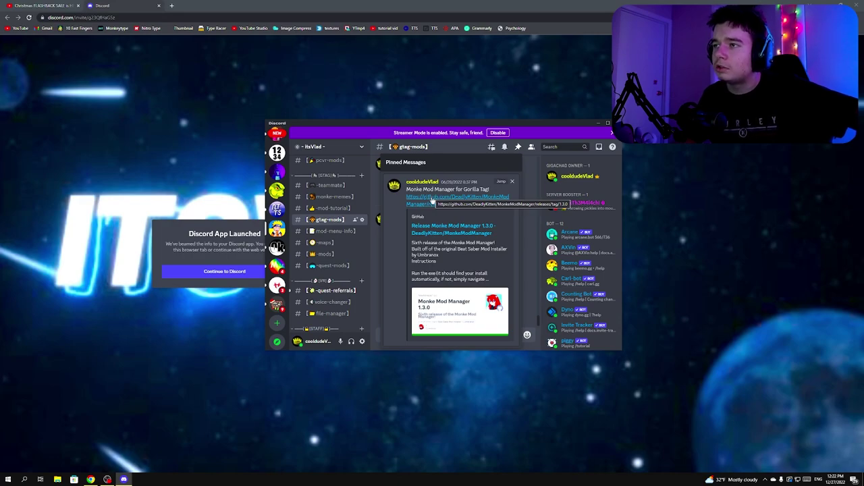
# - Download MonkeModManager.exe from the 1.3.0 GitHub release assets and run it
pyautogui.click(432, 200)
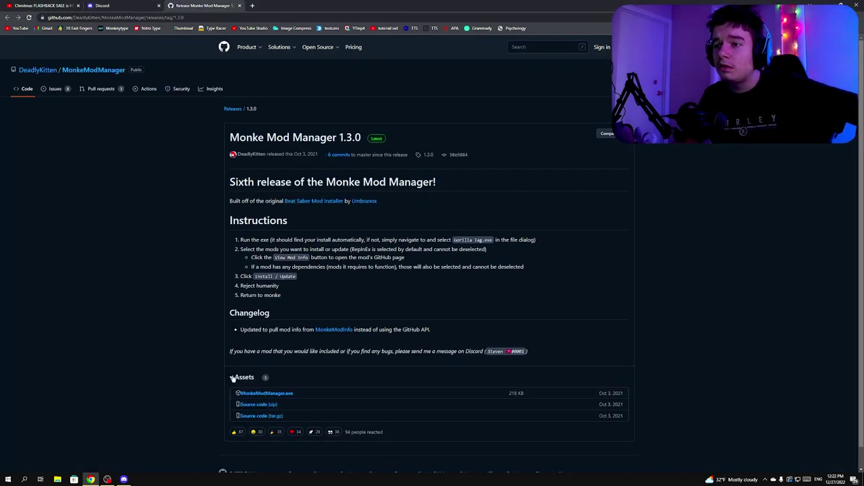
pyautogui.scroll(-1, 217, 268)
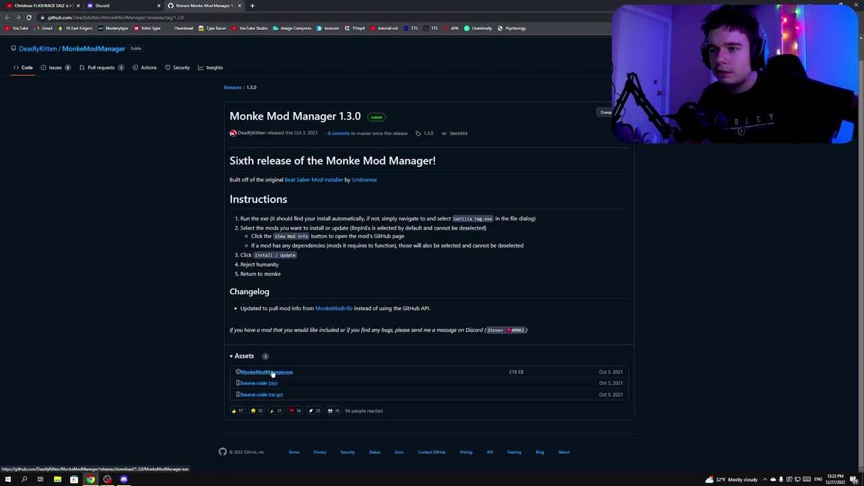
pyautogui.click(286, 372)
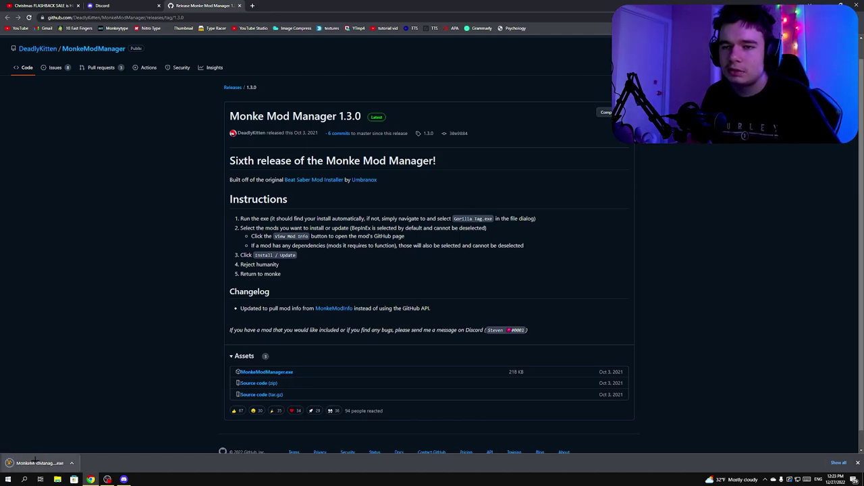
pyautogui.click(30, 463)
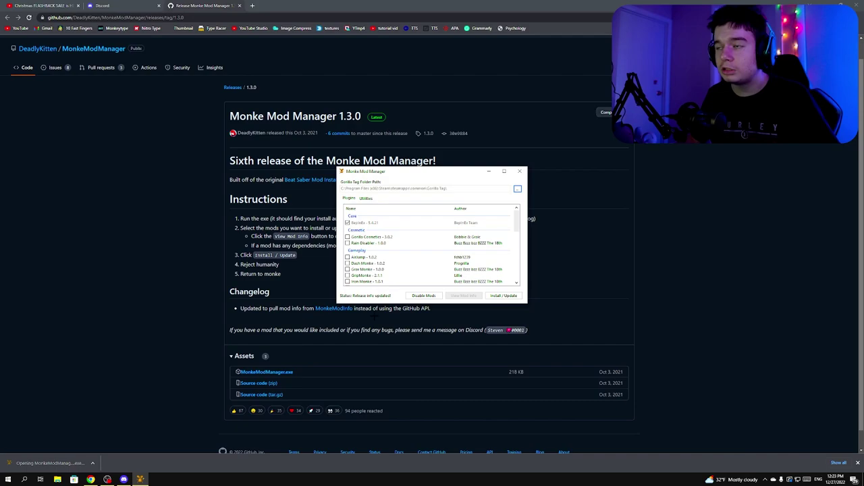
# - Arrange Discord on the left and Monke Mod Manager at the upper right, closing pinned messages
pyautogui.moveTo(418, 171); pyautogui.dragTo(425, 163)
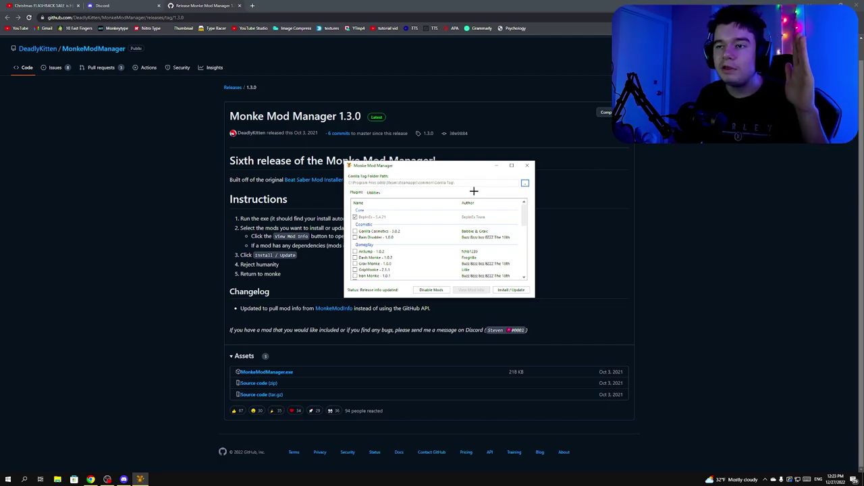
pyautogui.click(123, 480)
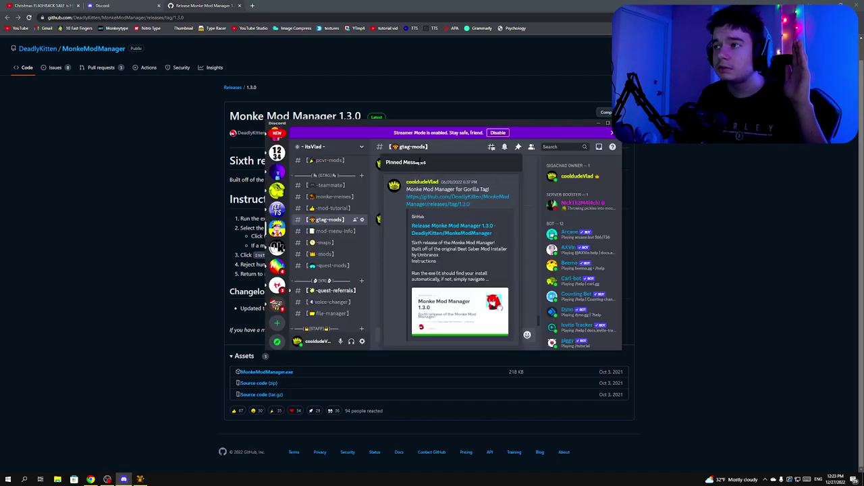
pyautogui.click(535, 194)
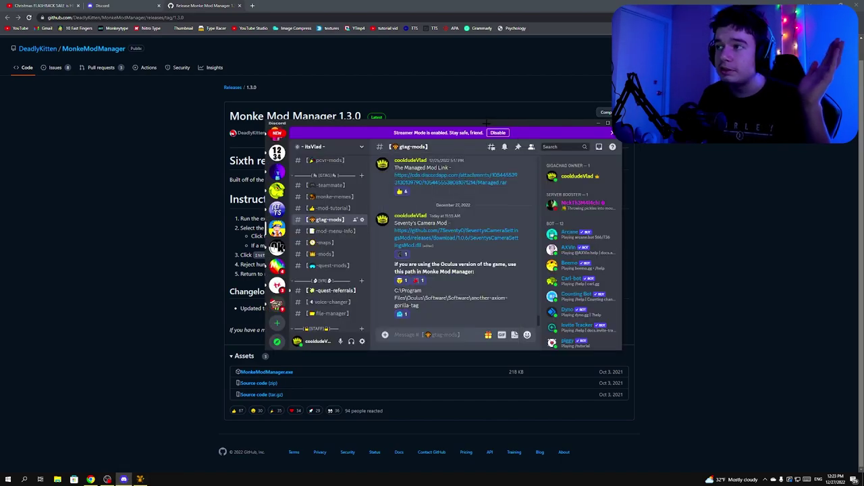
pyautogui.moveTo(486, 123); pyautogui.dragTo(275, 176)
pyautogui.moveTo(453, 160); pyautogui.dragTo(562, 123)
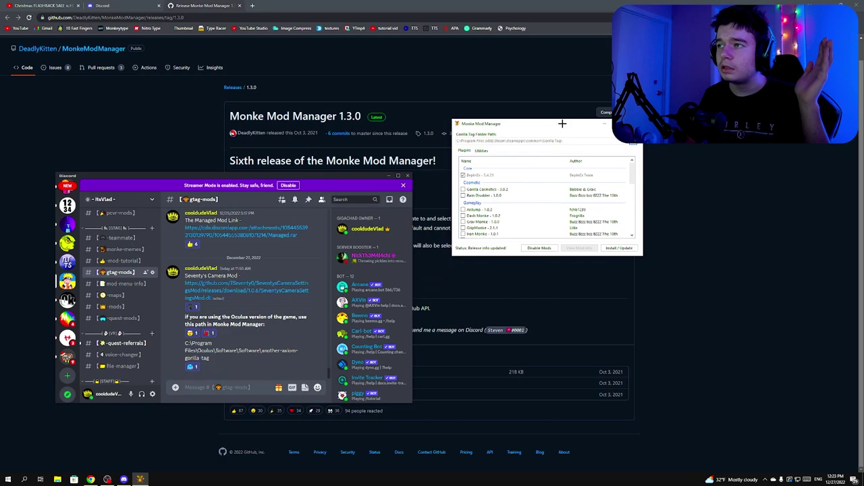
# - Copy the Oculus Gorilla Tag install path from the Discord message
pyautogui.click(213, 359)
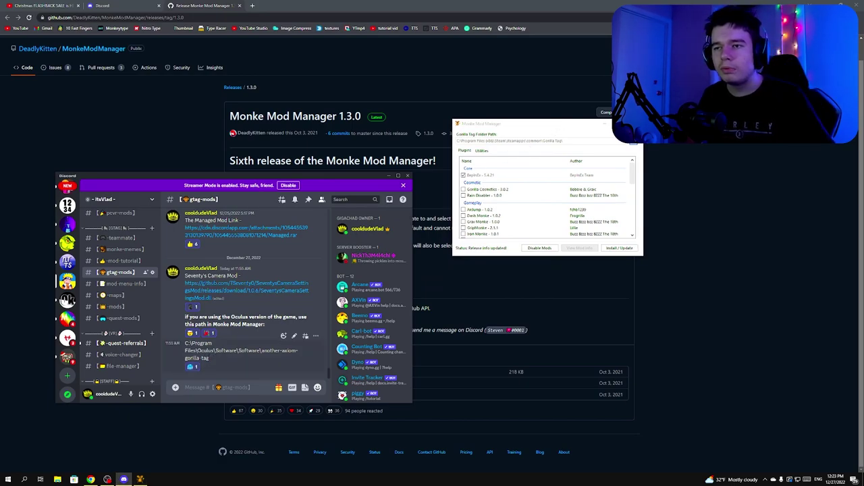
pyautogui.moveTo(214, 359); pyautogui.dragTo(188, 343)
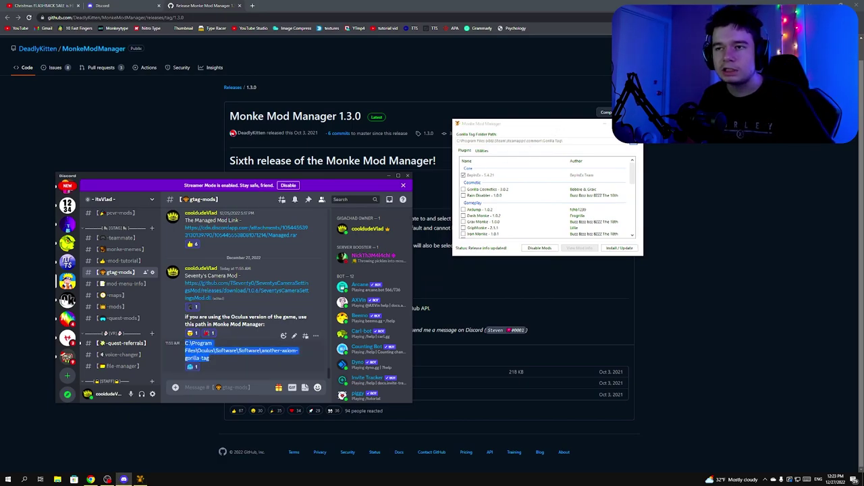
pyautogui.rightClick(188, 343)
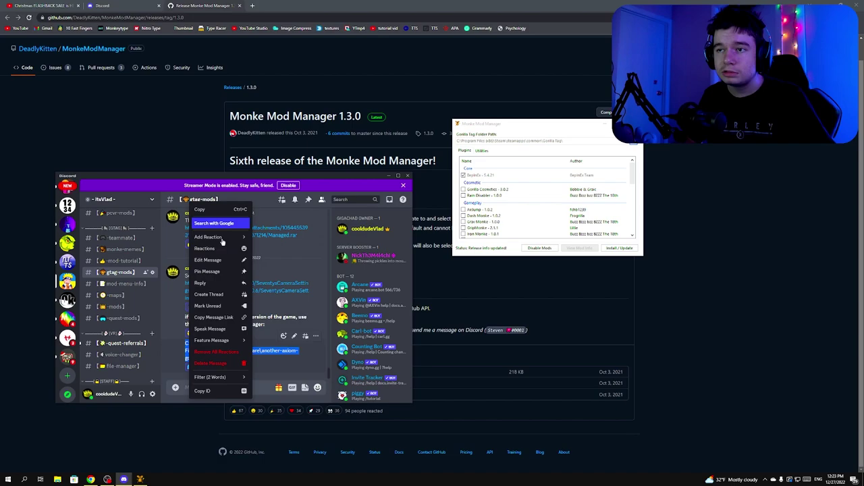
pyautogui.click(223, 210)
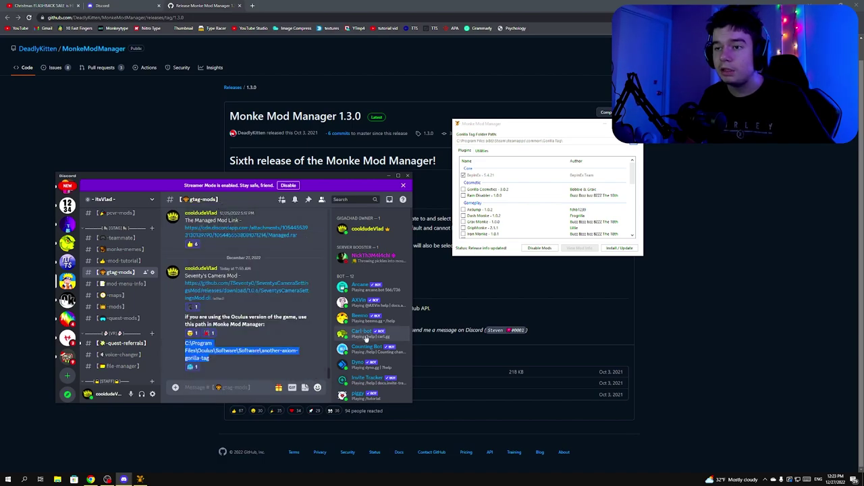
pyautogui.click(254, 361)
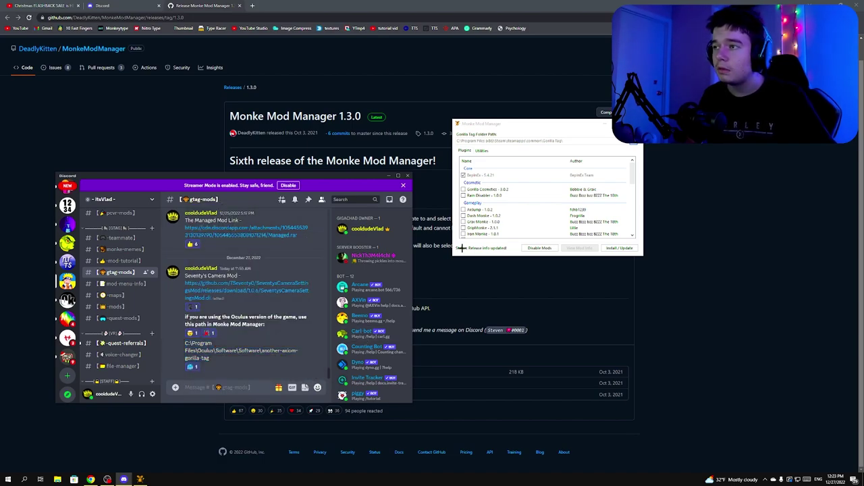
# - Paste the Oculus install path into the mod manager's game folder picker and confirm
pyautogui.click(605, 133)
pyautogui.click(625, 141)
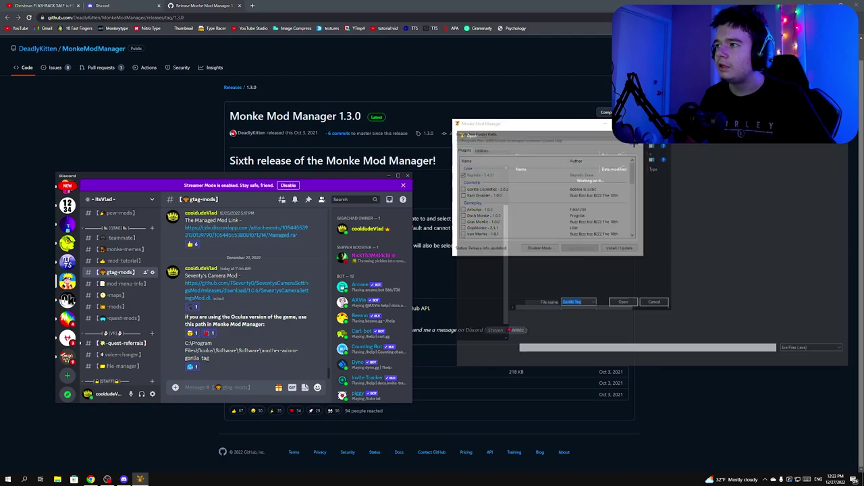
pyautogui.click(572, 147)
pyautogui.hotkey('ctrl', 'v')
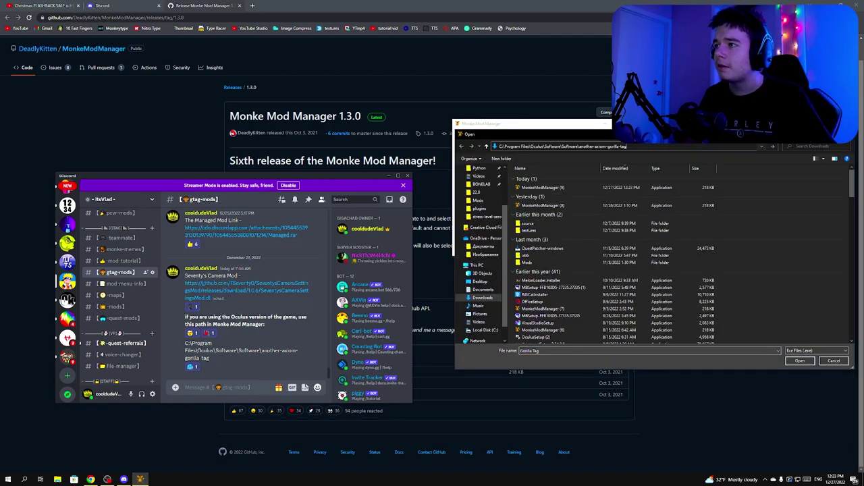
pyautogui.click(800, 362)
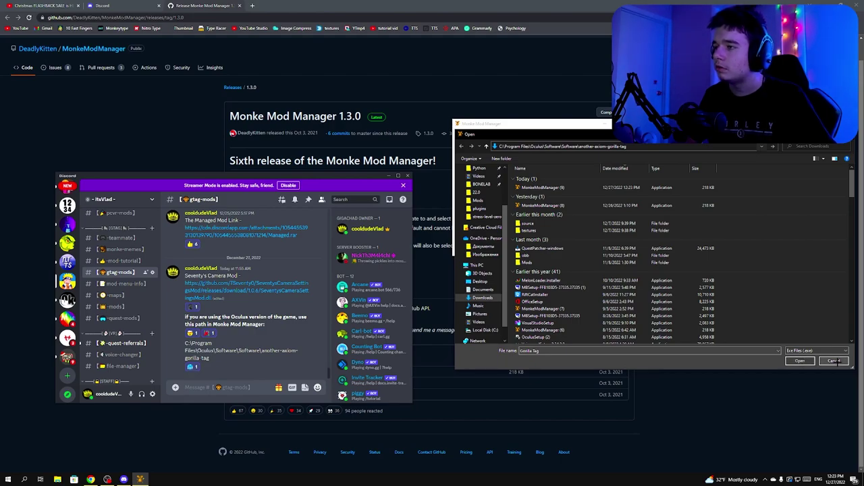
# - Tick Computer Interface, run Install/Update until 'Install complete!', then show the Utilities tab
pyautogui.click(834, 361)
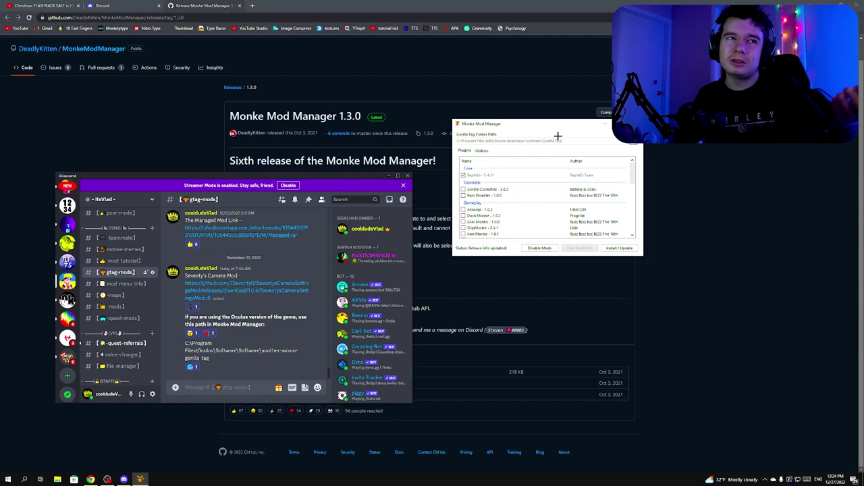
pyautogui.scroll(-5, 524, 203)
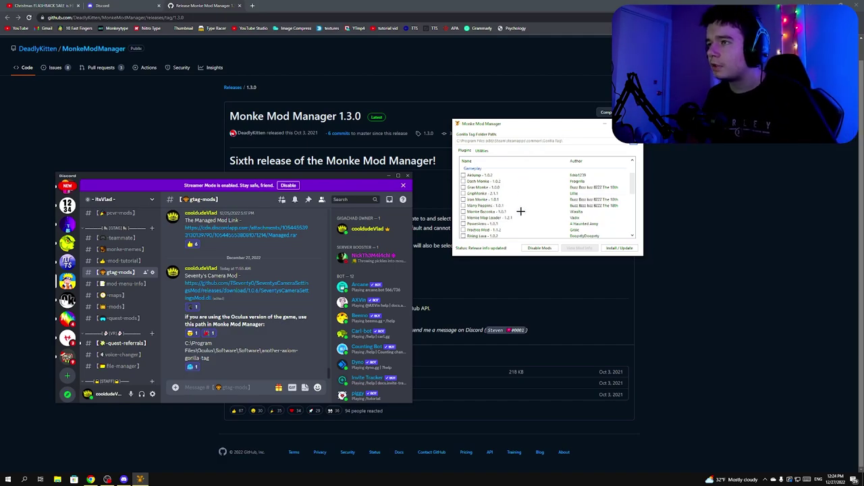
pyautogui.scroll(-5, 521, 212)
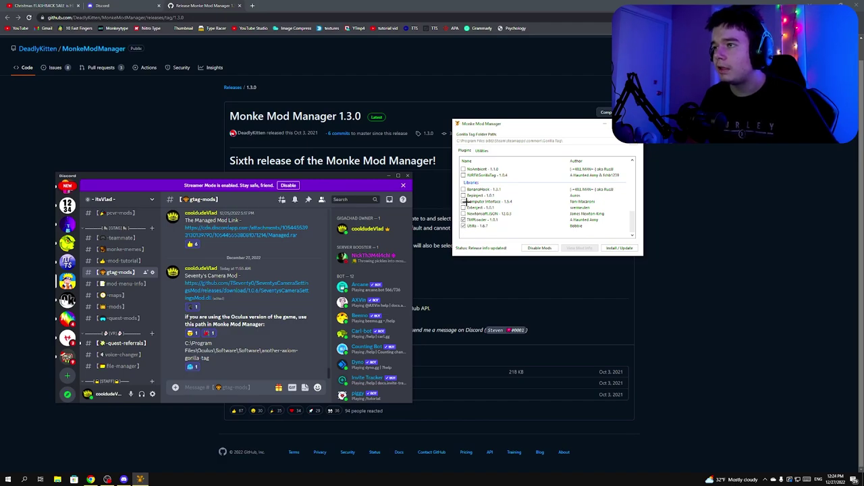
pyautogui.click(463, 202)
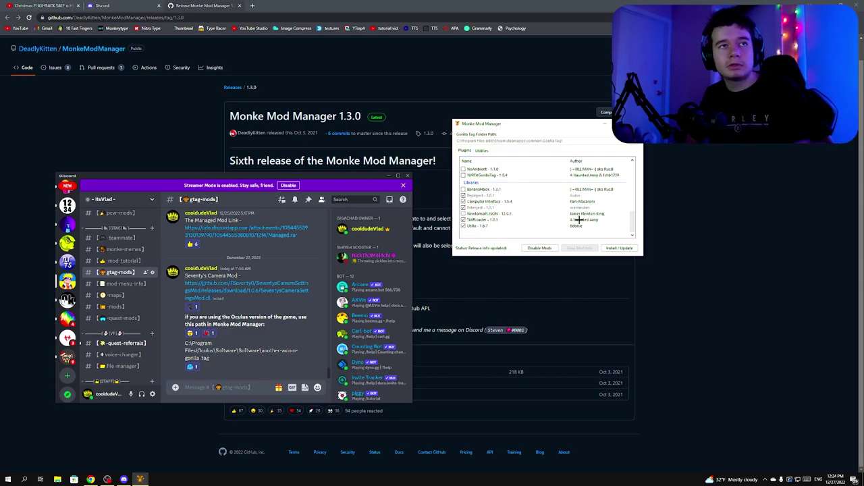
pyautogui.click(620, 248)
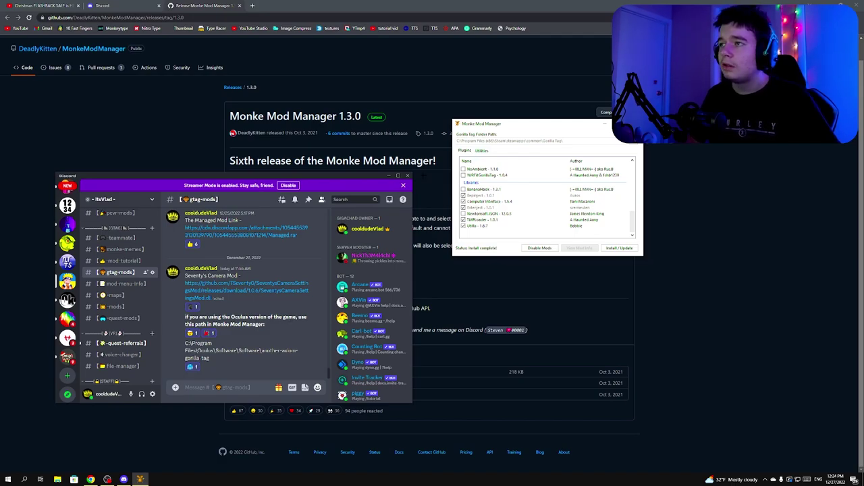
pyautogui.click(482, 151)
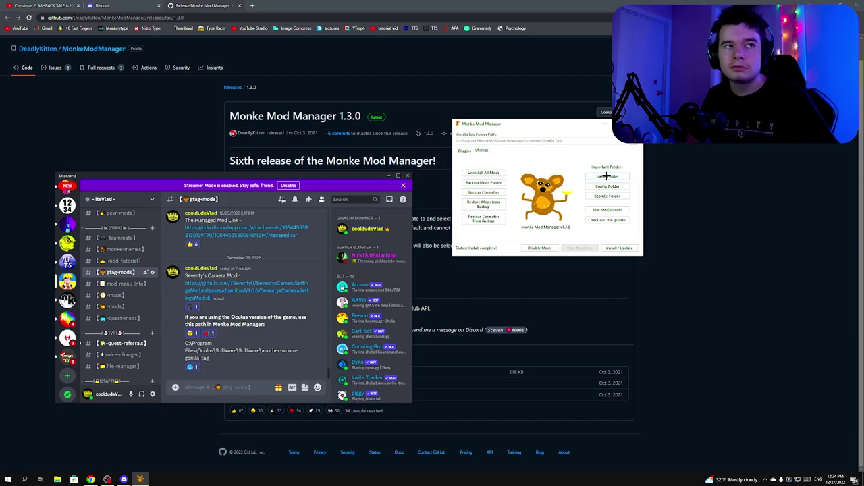
pyautogui.click(606, 176)
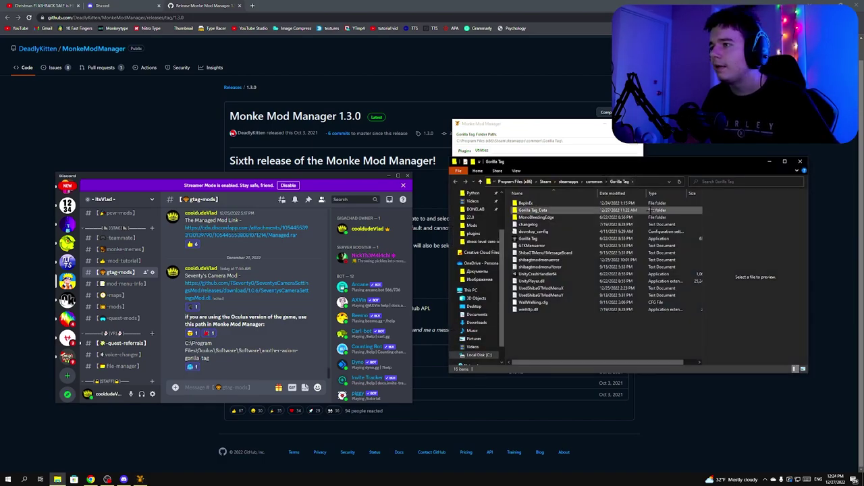
pyautogui.doubleClick(522, 210)
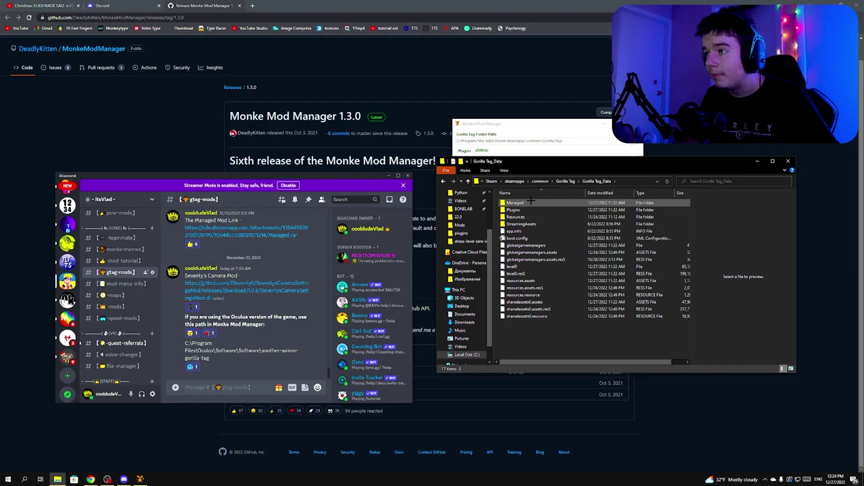
pyautogui.doubleClick(531, 202)
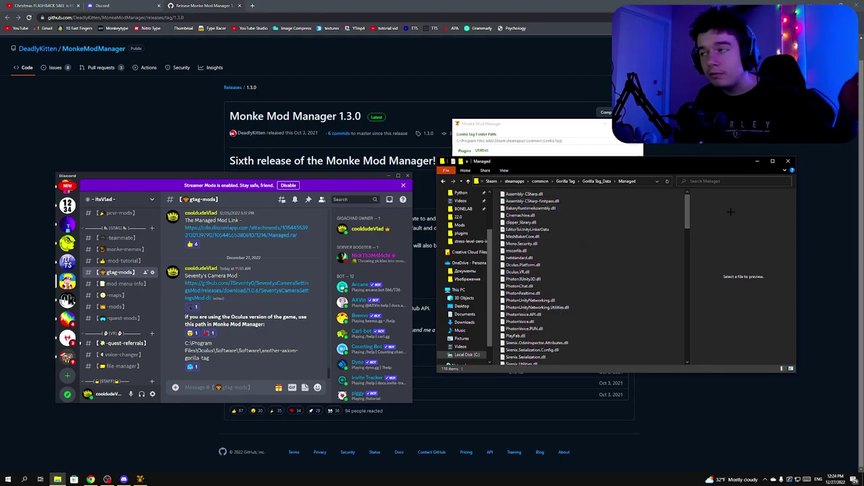
pyautogui.hotkey('alt', 'F4')
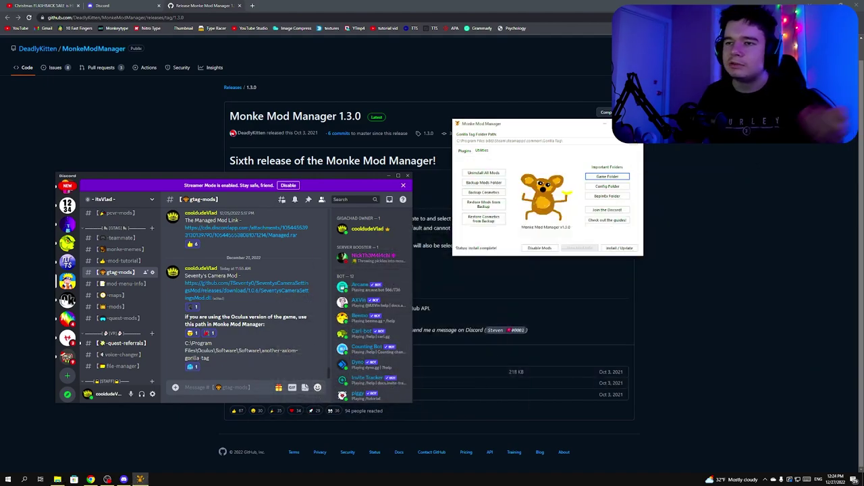
# - Download the Managed.rar attachment from gtag-mods, continuing past the download warning
pyautogui.click(266, 334)
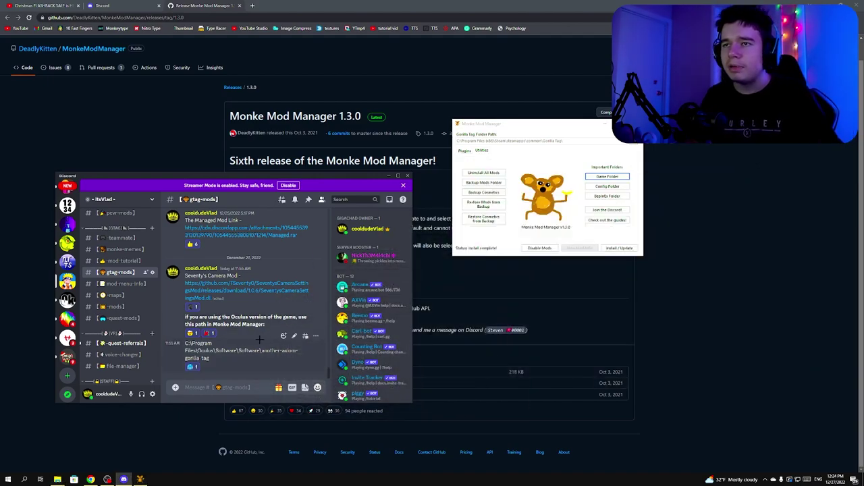
pyautogui.scroll(3, 267, 333)
pyautogui.scroll(-3, 223, 288)
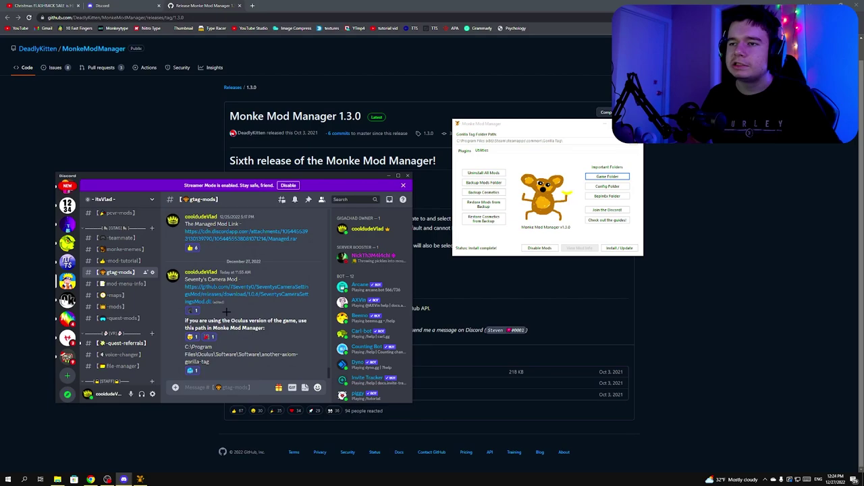
pyautogui.scroll(4, 222, 289)
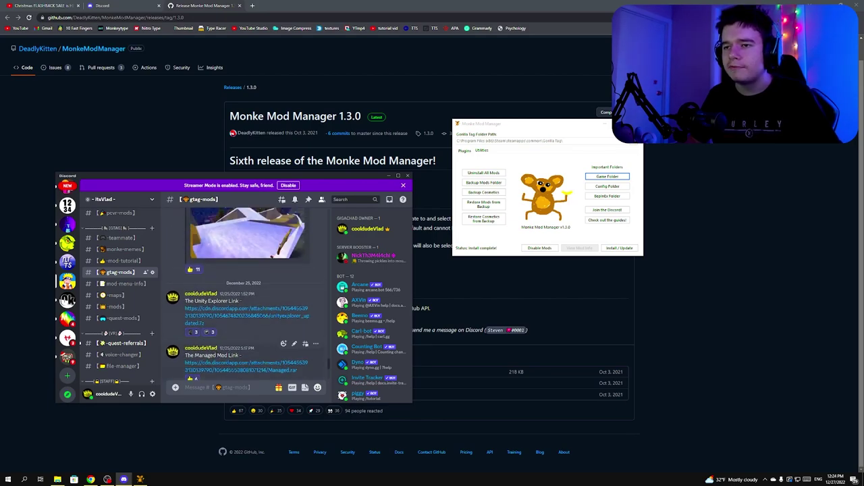
pyautogui.scroll(-3, 220, 319)
pyautogui.scroll(2, 220, 318)
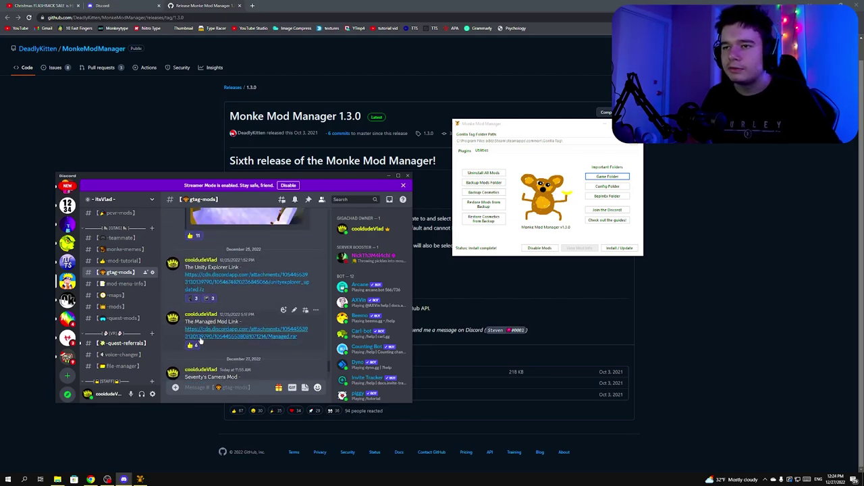
pyautogui.click(197, 337)
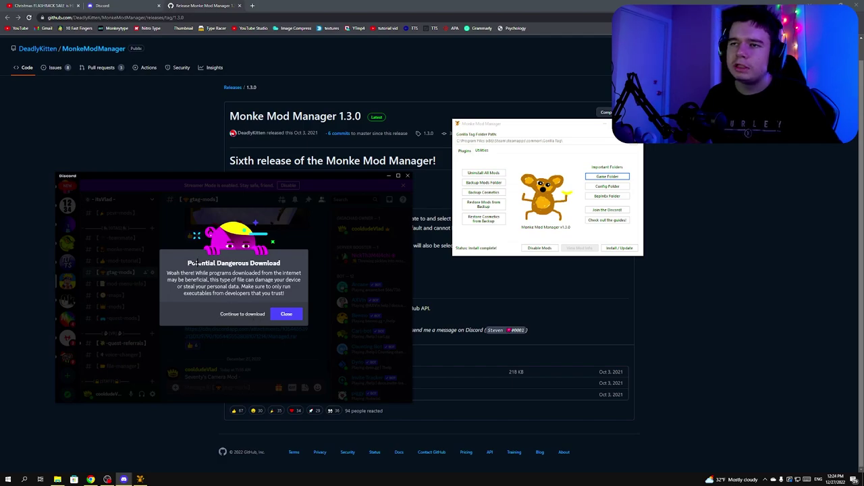
pyautogui.click(286, 314)
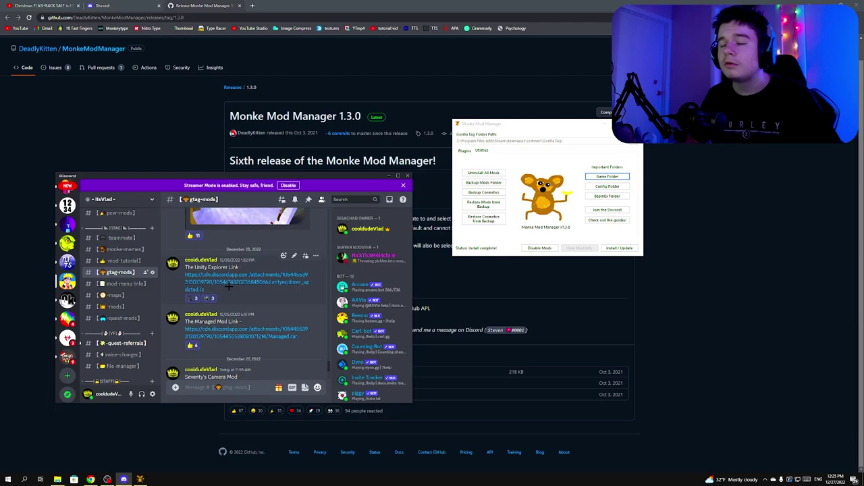
pyautogui.click(225, 338)
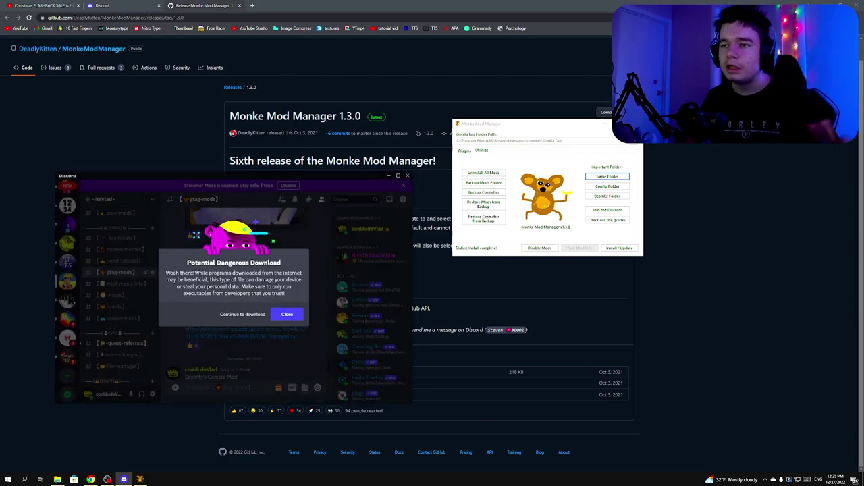
pyautogui.click(251, 315)
pyautogui.click(57, 479)
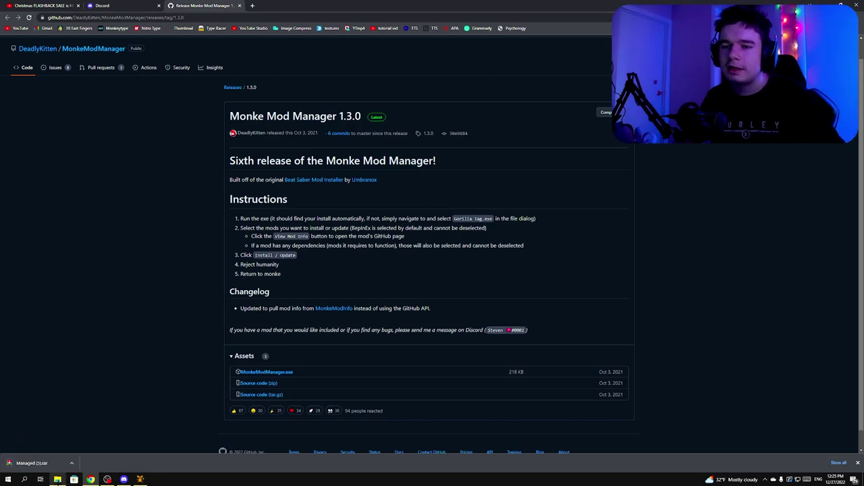
pyautogui.click(57, 480)
# - Download and confirm the Unity Explorer archive from the gtag-mods chat
pyautogui.click(123, 480)
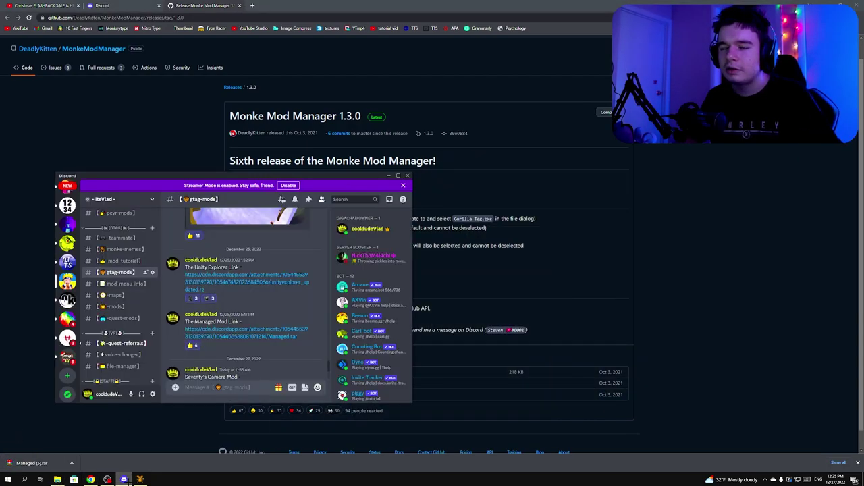
pyautogui.scroll(-2, 209, 344)
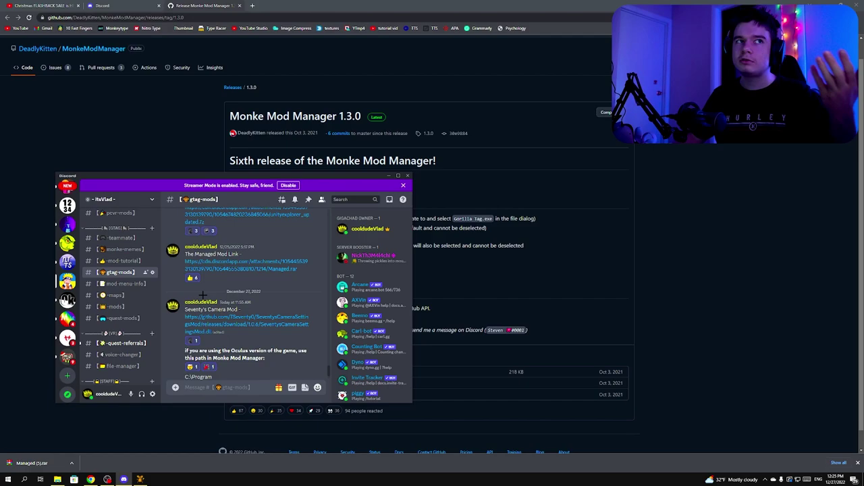
pyautogui.scroll(-1, 230, 326)
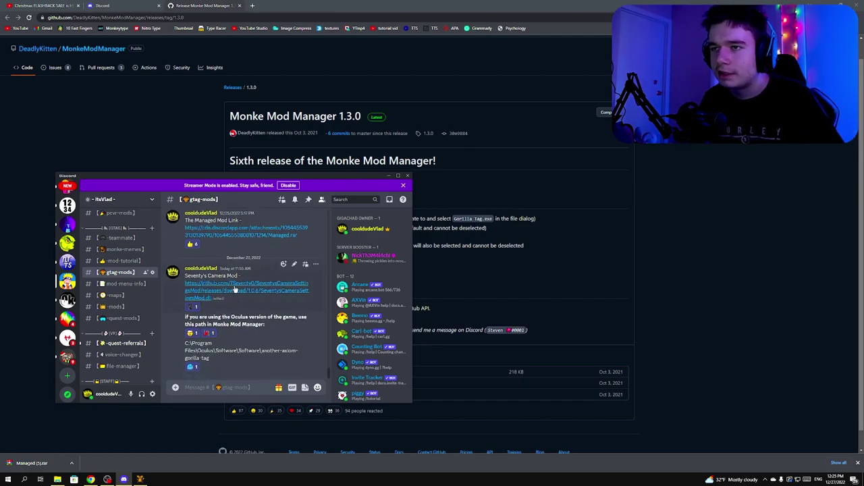
pyautogui.scroll(2, 234, 289)
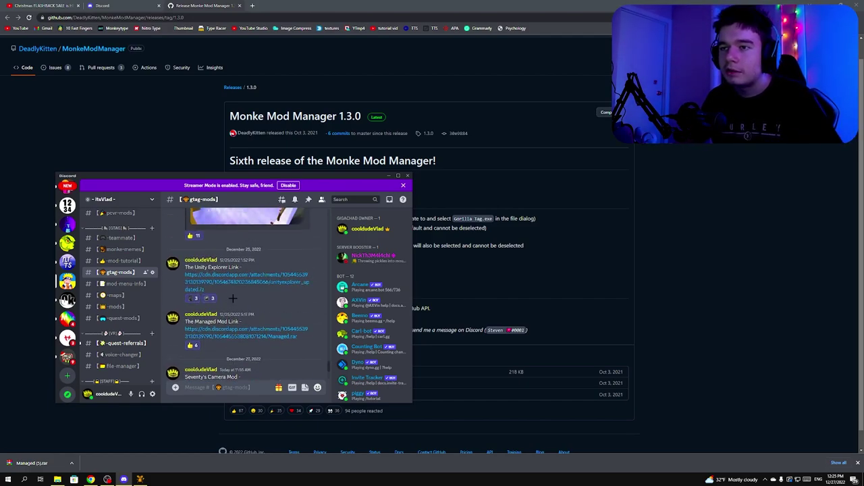
pyautogui.click(229, 283)
pyautogui.click(242, 314)
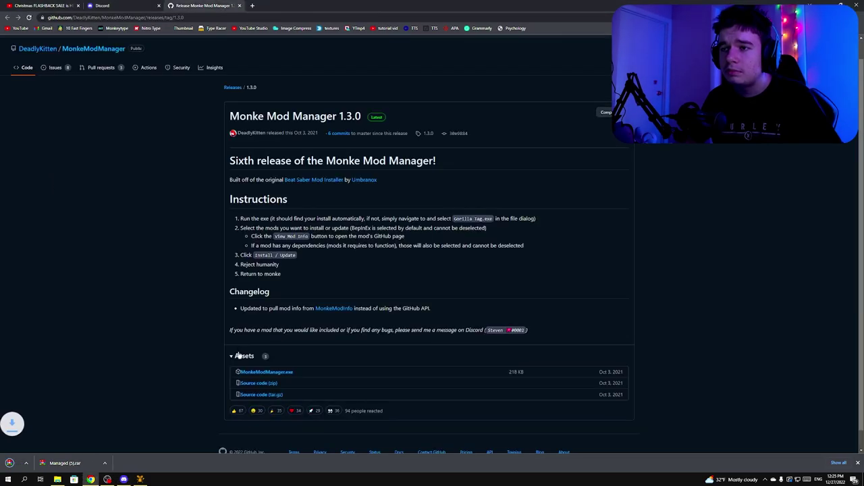
# - Scroll the gtag-mods chat to the Seventy's Camera Mod post and its download link
pyautogui.click(124, 480)
pyautogui.scroll(-4, 228, 295)
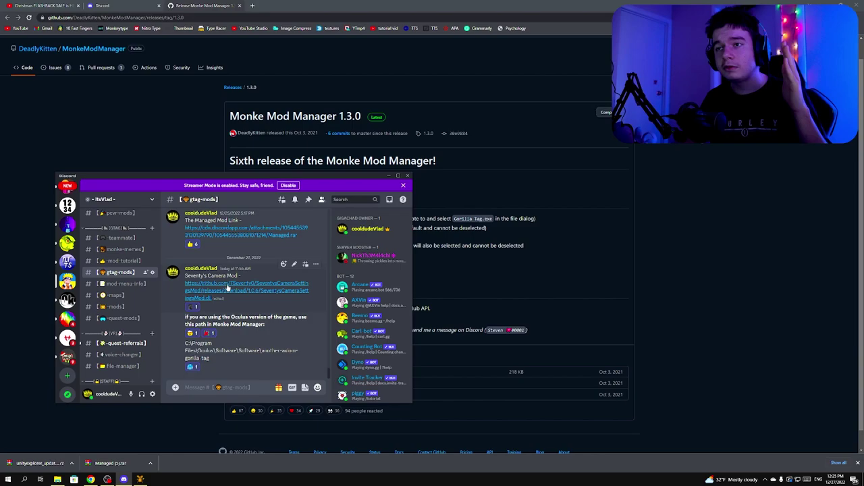
pyautogui.scroll(4, 228, 289)
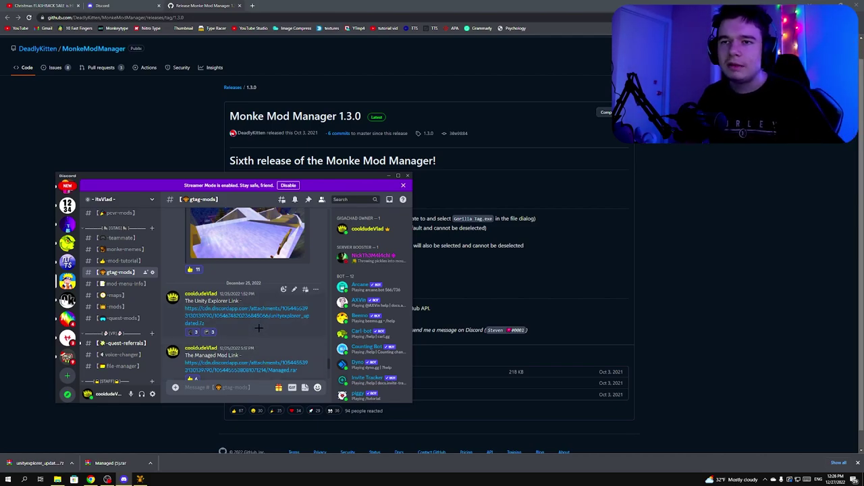
pyautogui.scroll(-1, 258, 328)
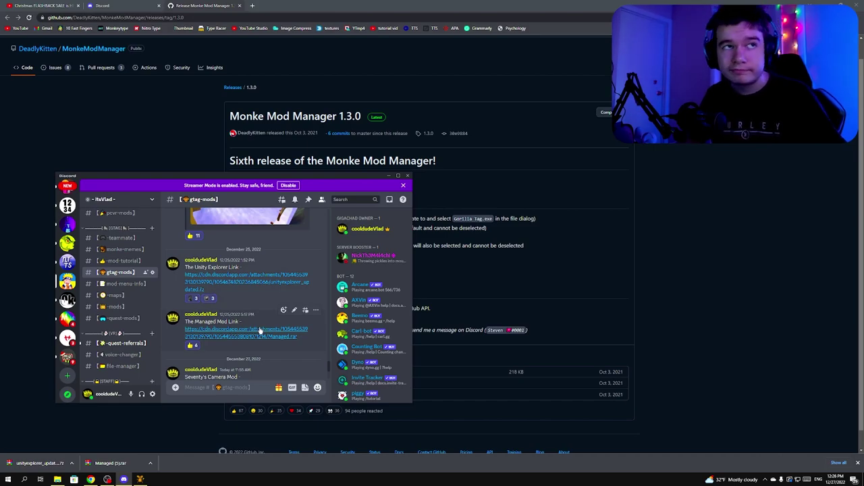
pyautogui.scroll(-3, 258, 329)
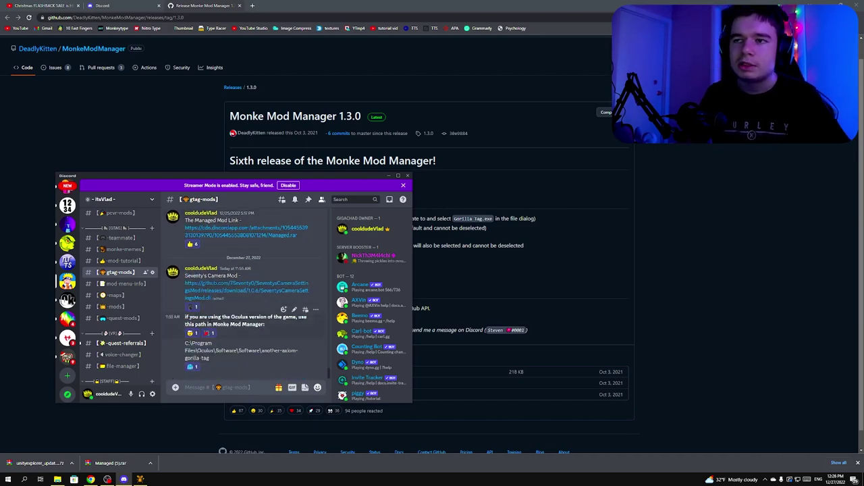
# - Download SeventysCameraSettingsMod.dll and keep it despite the browser warning
pyautogui.click(220, 291)
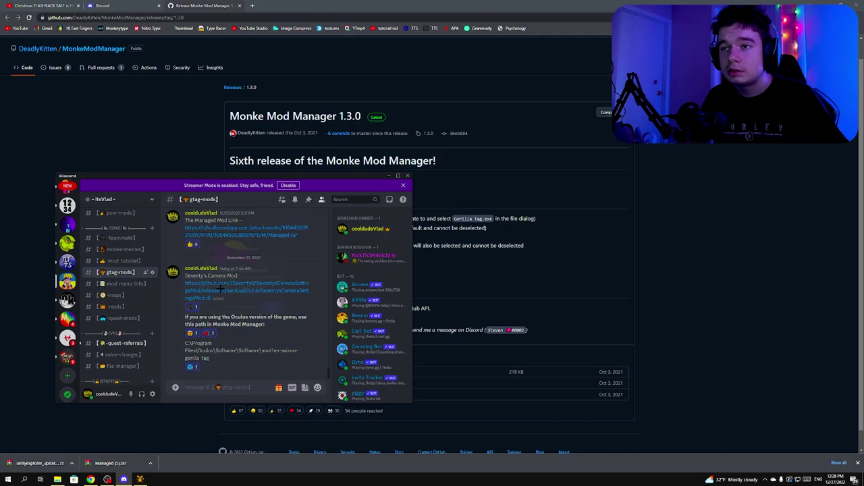
pyautogui.click(244, 313)
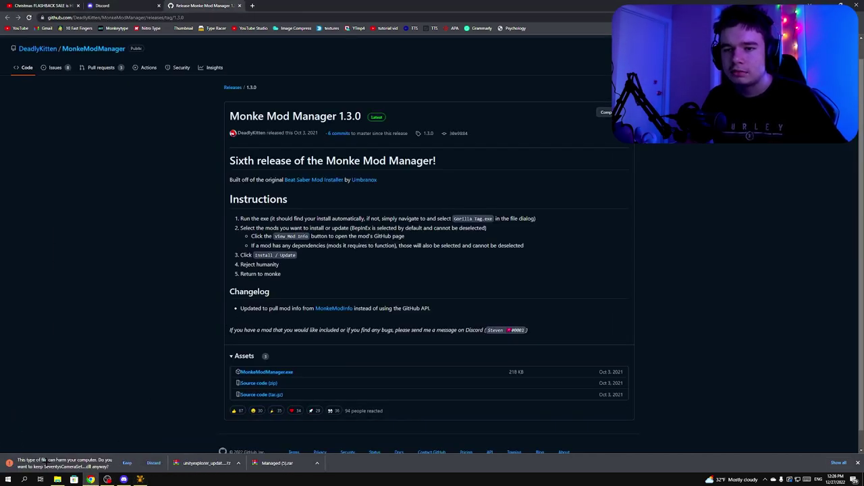
pyautogui.click(126, 463)
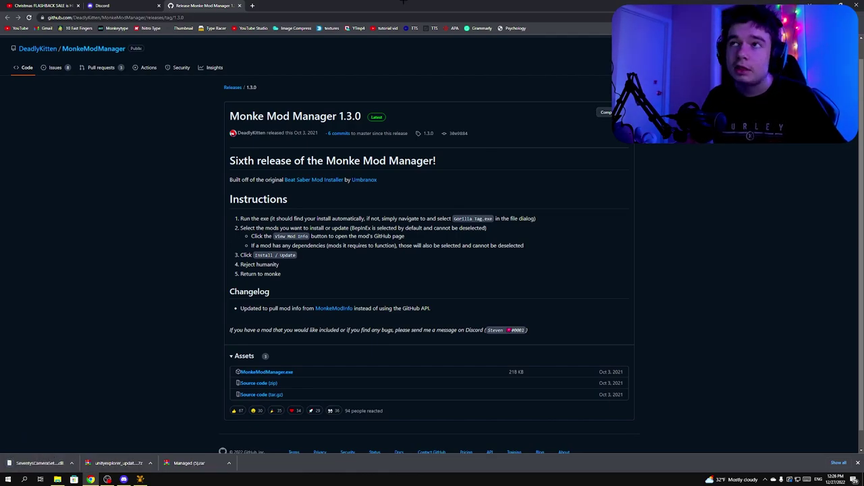
# - Scan the DLL on virustotal.com, confirm no vendors flag it, then return to Discord
pyautogui.click(252, 6)
pyautogui.write('viru')
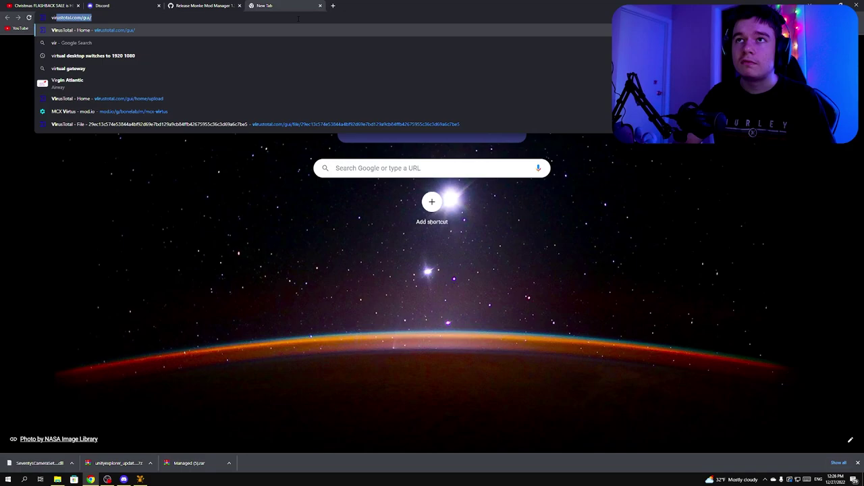
pyautogui.press('Return')
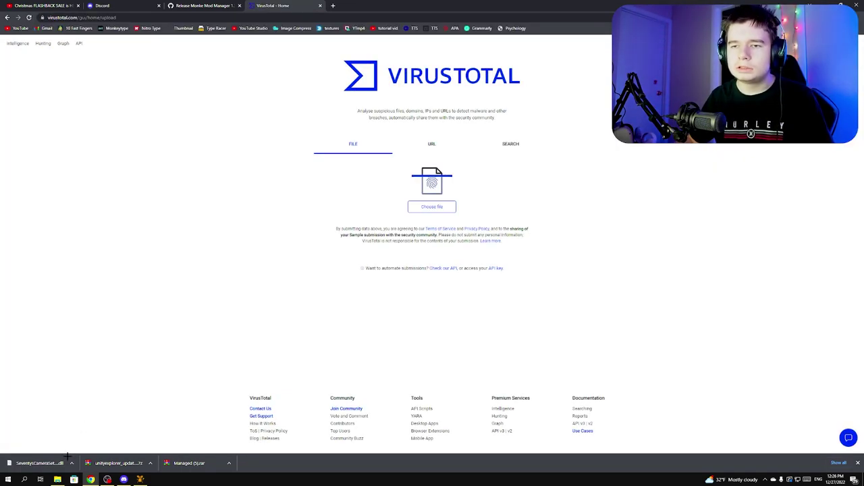
pyautogui.moveTo(39, 463)
pyautogui.mouseDown()
pyautogui.moveTo(336, 271)
pyautogui.moveTo(386, 249)
pyautogui.mouseUp()
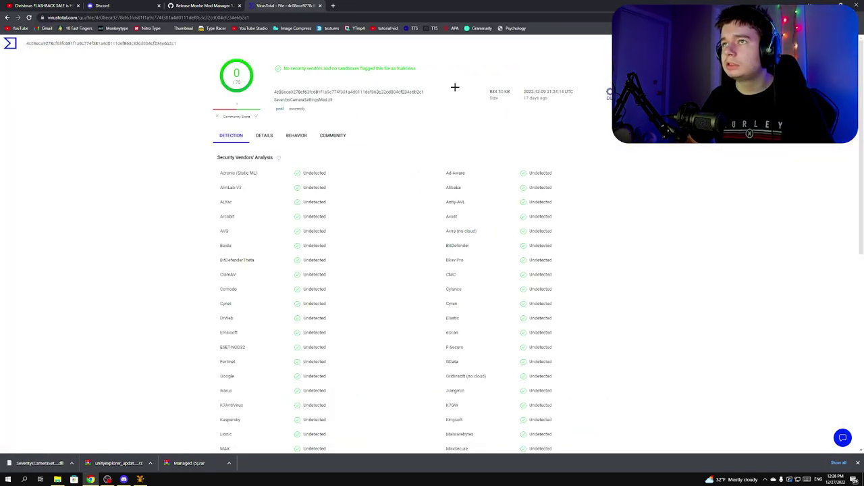
pyautogui.click(320, 6)
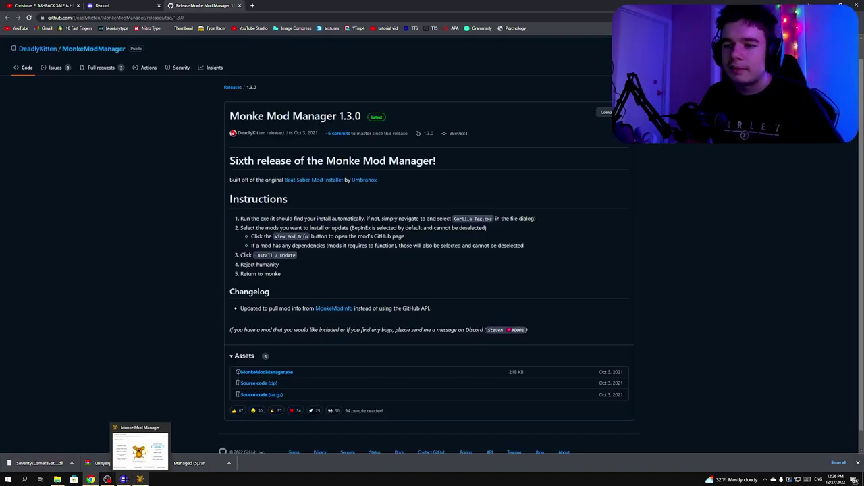
pyautogui.click(123, 480)
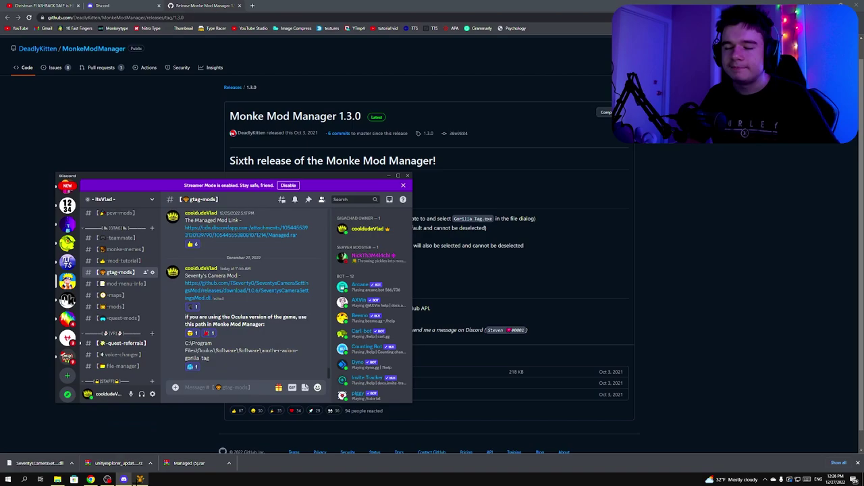
pyautogui.moveTo(140, 480)
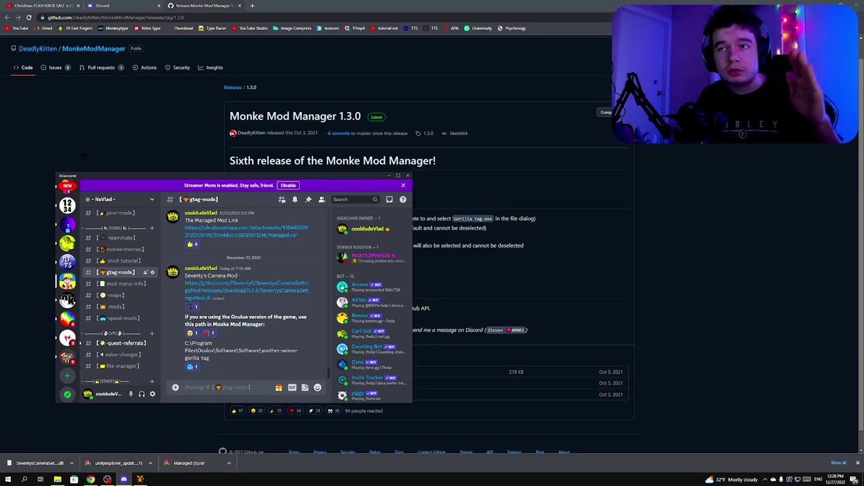
# - Load the WinRAR 6.11 website in a new tab, then close it to return to GitHub
pyautogui.click(116, 143)
pyautogui.click(252, 6)
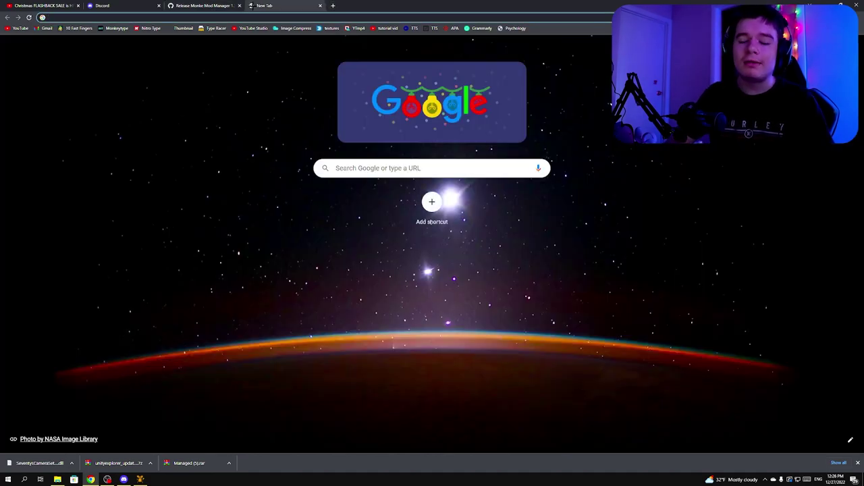
pyautogui.write('win-rar.com/start.html?&L=0')
pyautogui.press('Return')
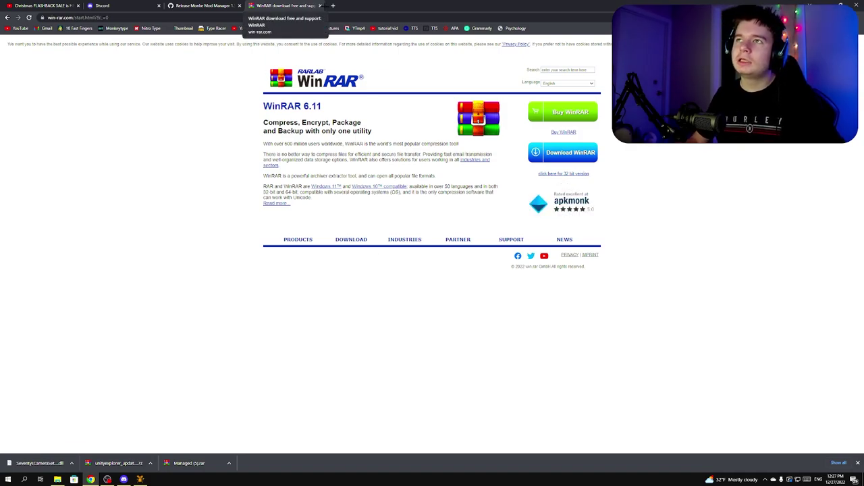
pyautogui.click(321, 6)
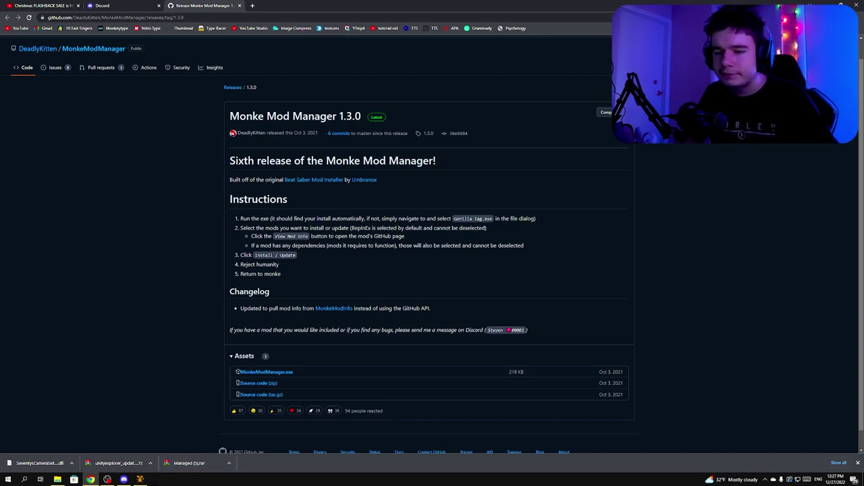
# - Open Managed (1).rar's Managed folder in WinRAR beside Explorer's Gorilla Tag_Data\Managed window
pyautogui.click(187, 463)
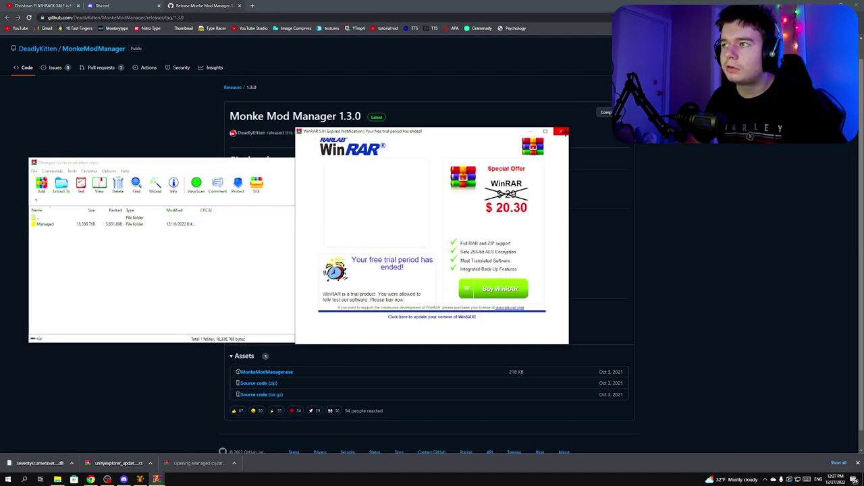
pyautogui.click(560, 131)
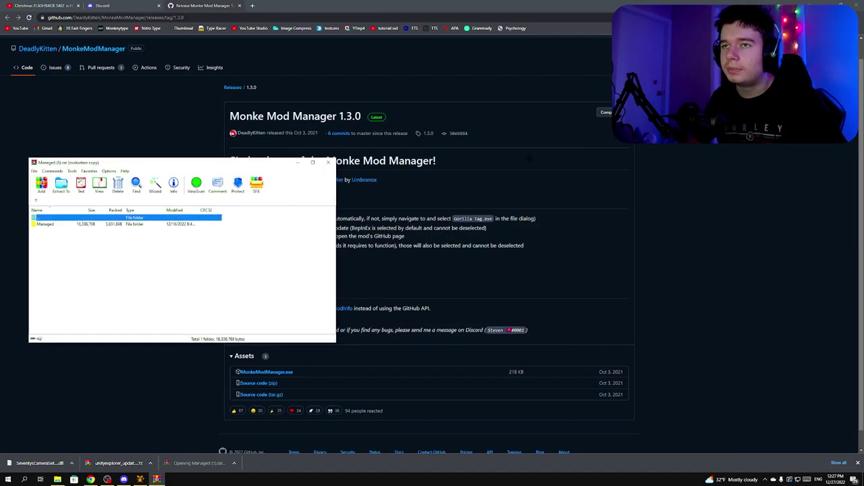
pyautogui.doubleClick(56, 225)
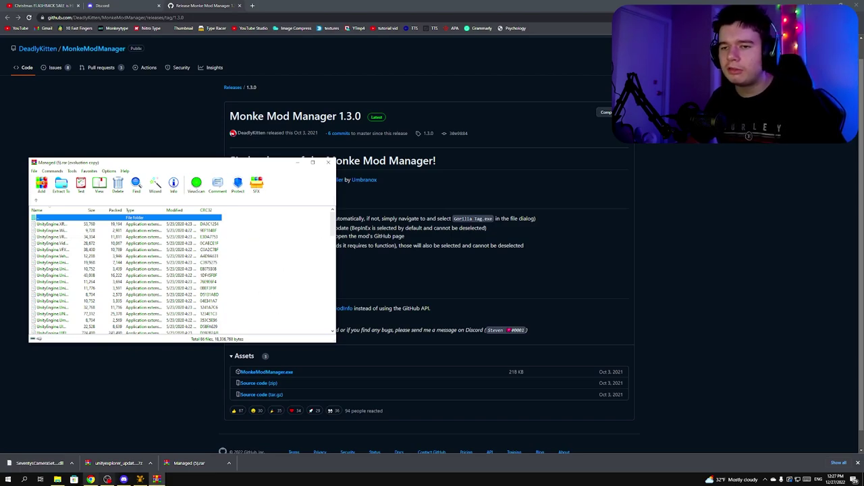
pyautogui.moveTo(57, 479)
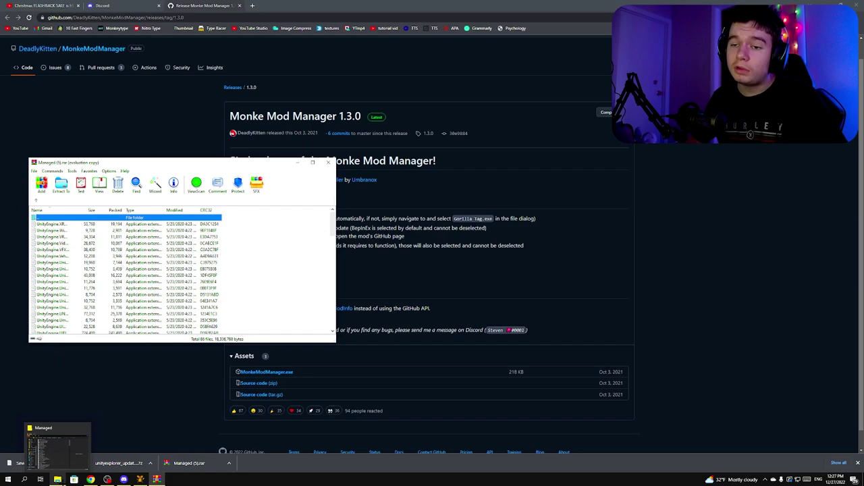
pyautogui.click(57, 449)
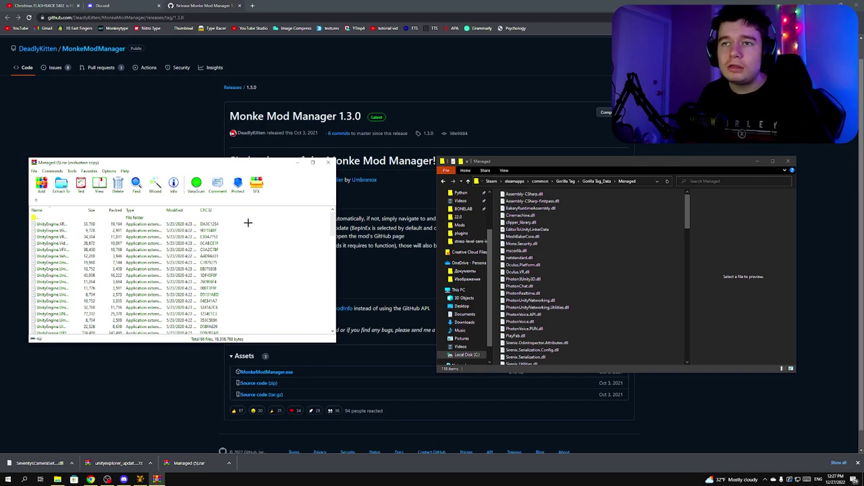
# - Copy all 86 archive DLLs into Gorilla Tag_Data\Managed, replacing existing files, then close WinRAR
pyautogui.moveTo(227, 221)
pyautogui.mouseDown()
pyautogui.moveTo(169, 383)
pyautogui.moveTo(181, 333)
pyautogui.mouseUp()
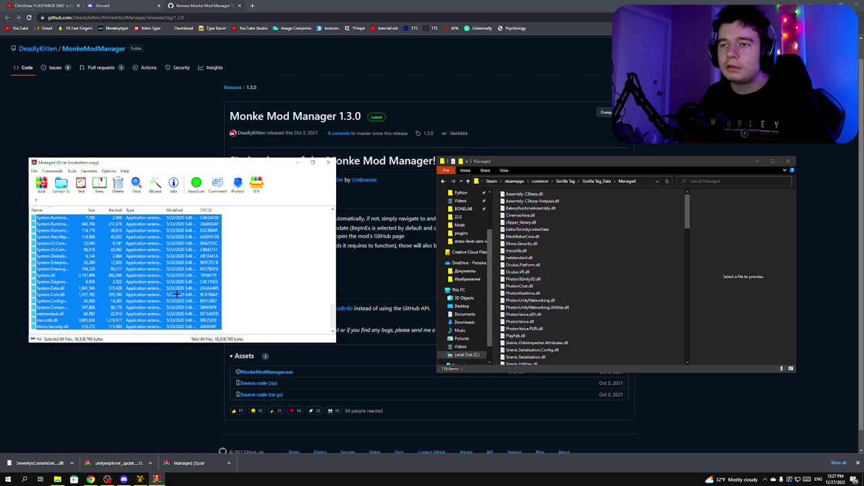
pyautogui.moveTo(275, 281)
pyautogui.mouseDown()
pyautogui.moveTo(617, 285)
pyautogui.moveTo(641, 278)
pyautogui.mouseUp()
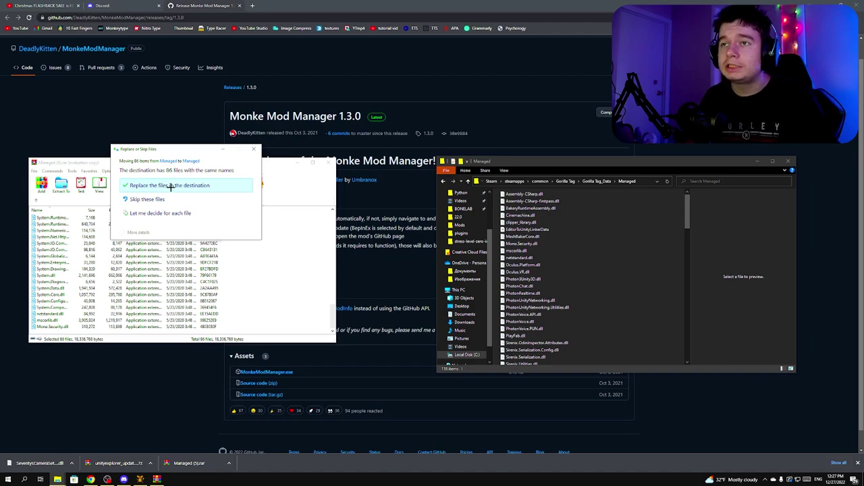
pyautogui.click(172, 187)
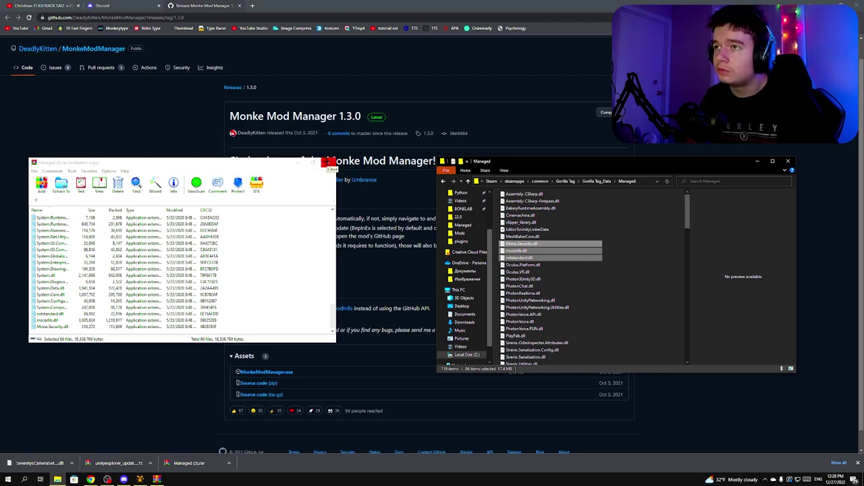
pyautogui.click(328, 163)
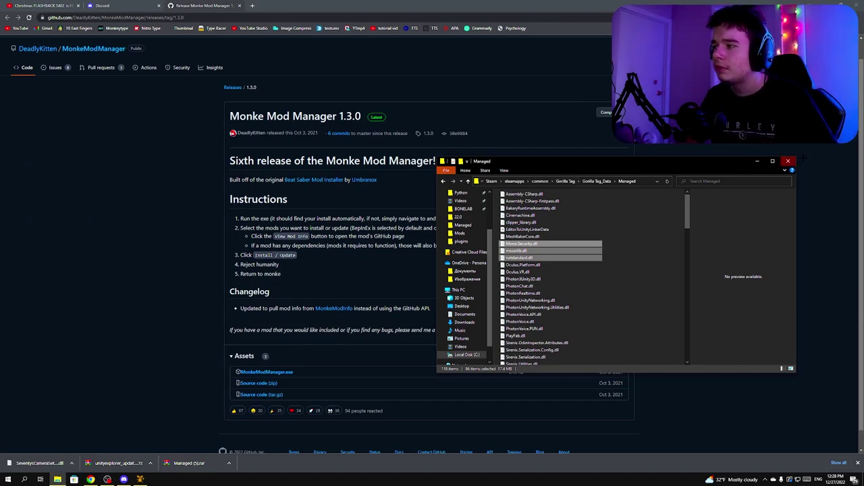
# - Close the Managed folder window, then open BepInEx\plugins from Monke Mod Manager's BepInEx Folder button
pyautogui.click(788, 160)
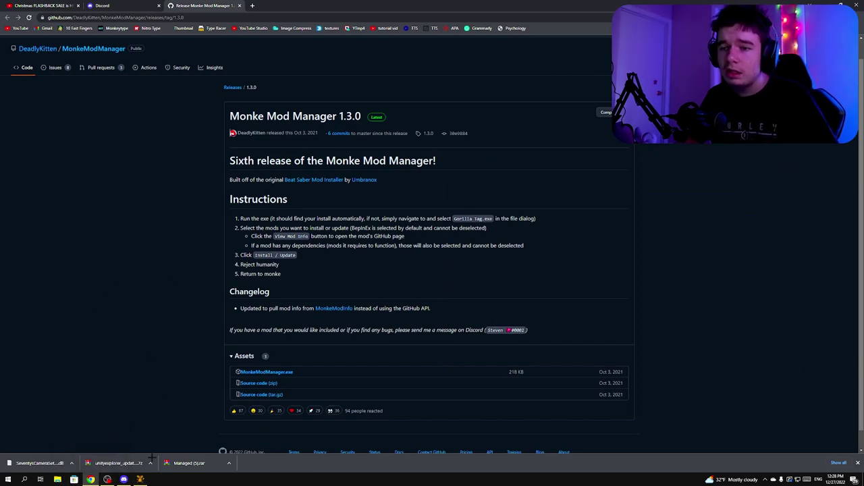
pyautogui.click(140, 479)
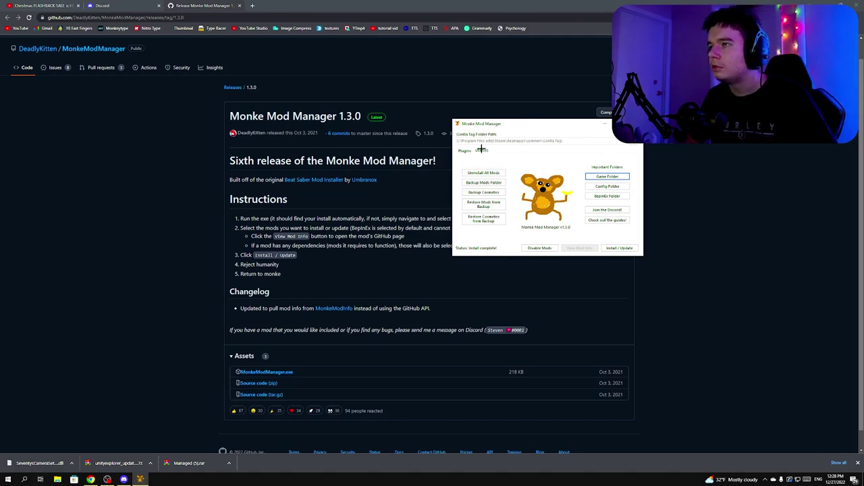
pyautogui.click(608, 196)
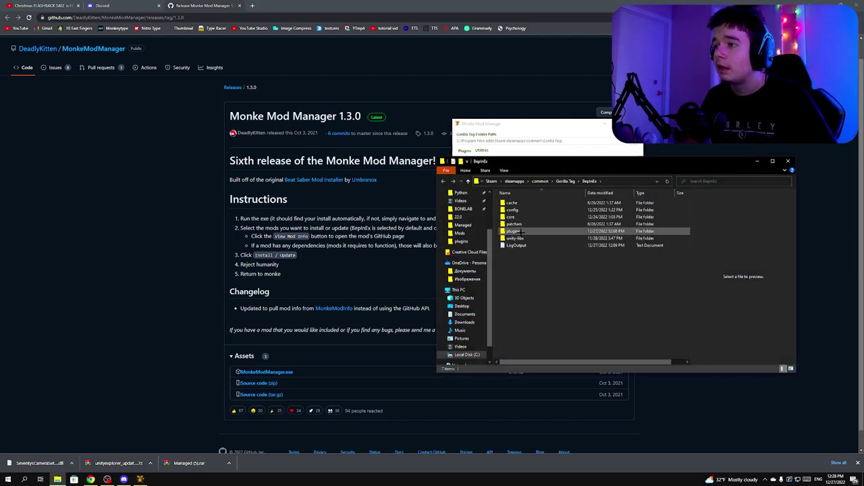
pyautogui.doubleClick(521, 232)
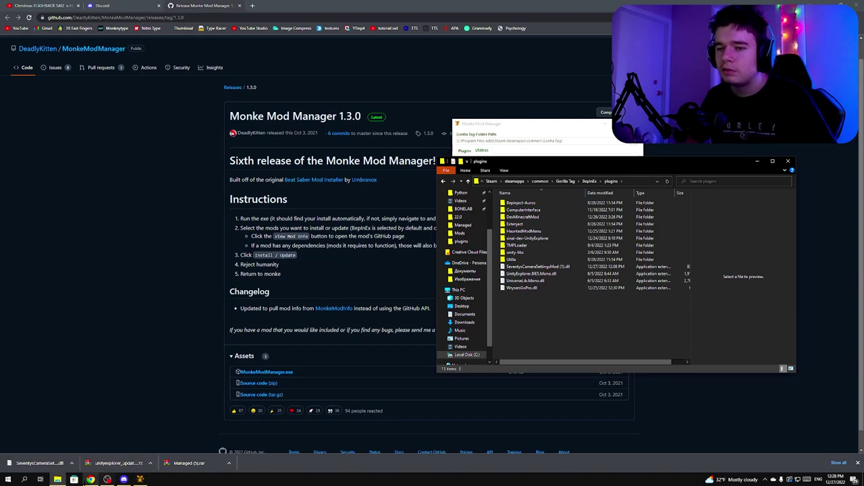
# - Open the downloaded UnityExplorer archive in WinRAR and enter its unityexplorer folder
pyautogui.click(113, 464)
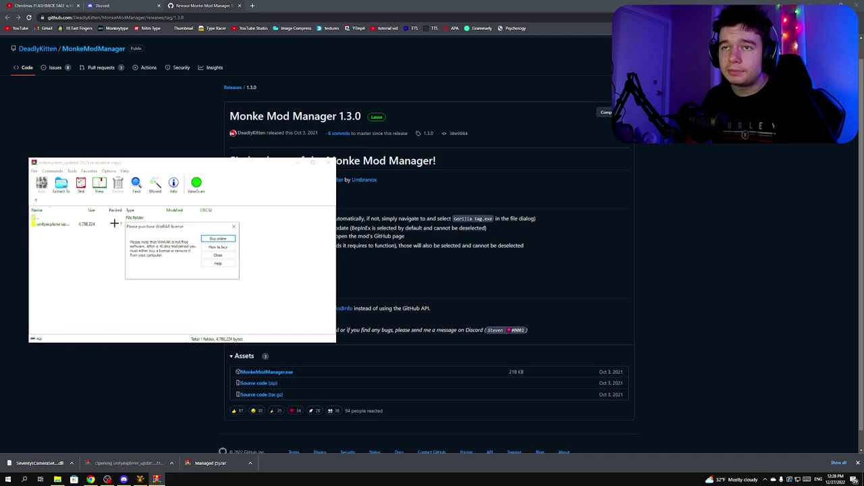
pyautogui.click(216, 233)
pyautogui.click(155, 225)
pyautogui.doubleClick(155, 225)
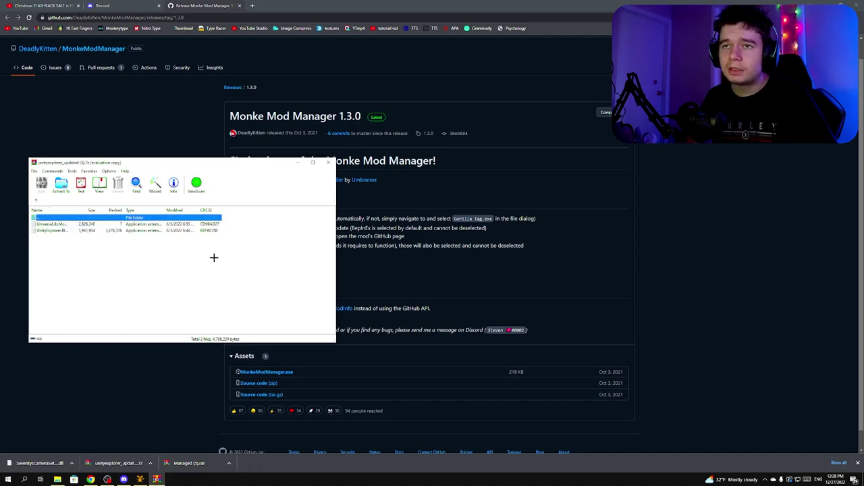
# - Move UniverseLib.Mono.dll and UnityExplorer.BIE5.Mono.dll into plugins, replacing existing copies, and close WinRAR
pyautogui.moveTo(220, 263); pyautogui.dragTo(183, 221)
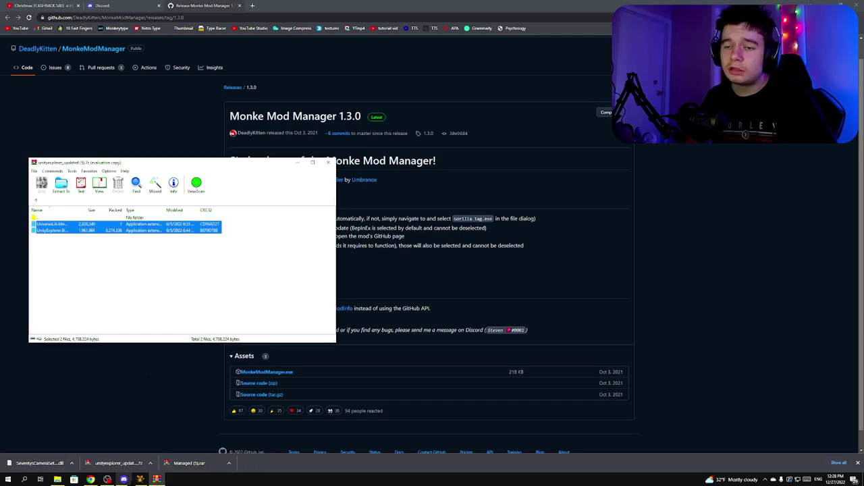
pyautogui.click(57, 479)
pyautogui.moveTo(119, 229)
pyautogui.mouseDown()
pyautogui.moveTo(299, 232)
pyautogui.moveTo(610, 305)
pyautogui.moveTo(585, 329)
pyautogui.moveTo(571, 325)
pyautogui.mouseUp()
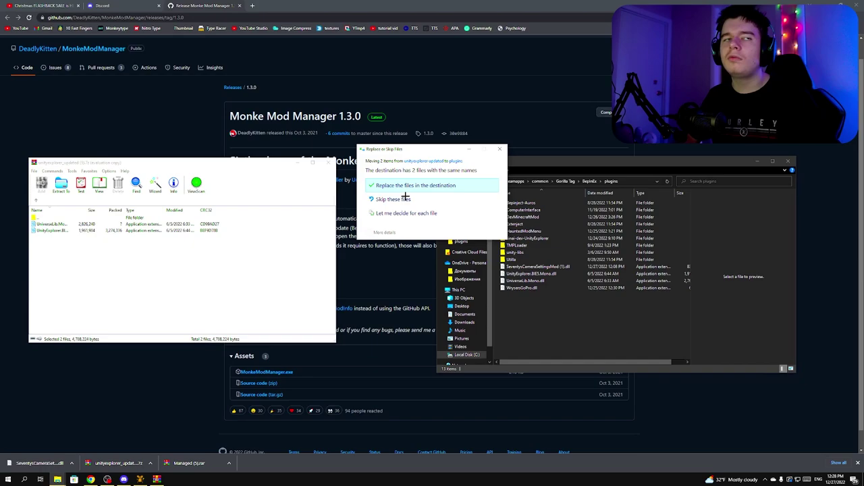
pyautogui.click(405, 185)
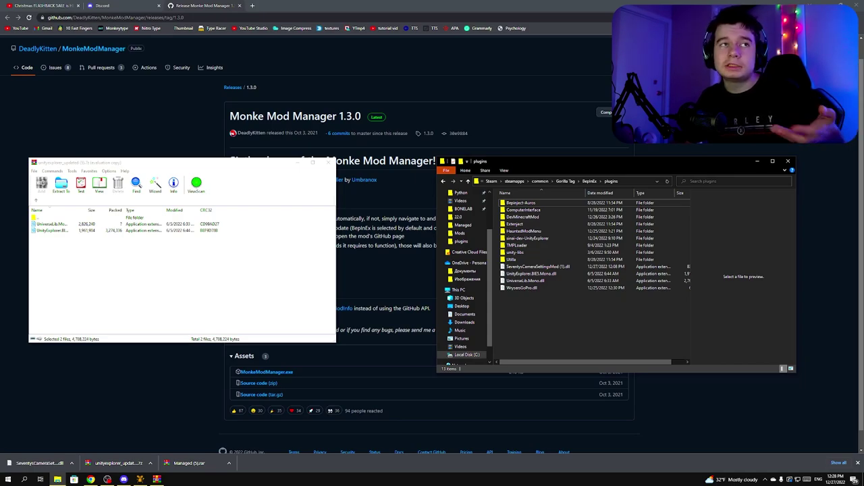
pyautogui.click(327, 163)
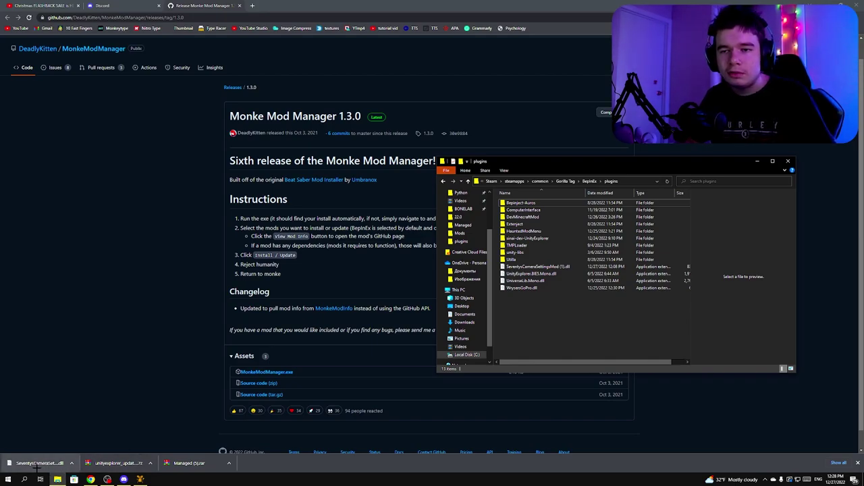
# - Drag SeventysCameraSettingsMod.dll from the downloads bar into plugins and delete the '(1)' duplicate
pyautogui.moveTo(32, 466)
pyautogui.mouseDown()
pyautogui.moveTo(88, 477)
pyautogui.moveTo(40, 481)
pyautogui.moveTo(57, 479)
pyautogui.moveTo(56, 466)
pyautogui.moveTo(601, 326)
pyautogui.moveTo(565, 320)
pyautogui.moveTo(560, 311)
pyautogui.mouseUp()
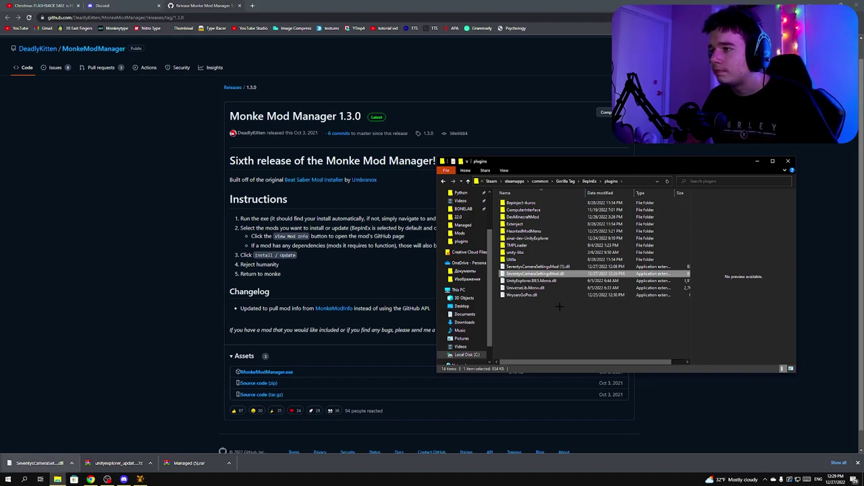
pyautogui.rightClick(560, 266)
pyautogui.click(579, 405)
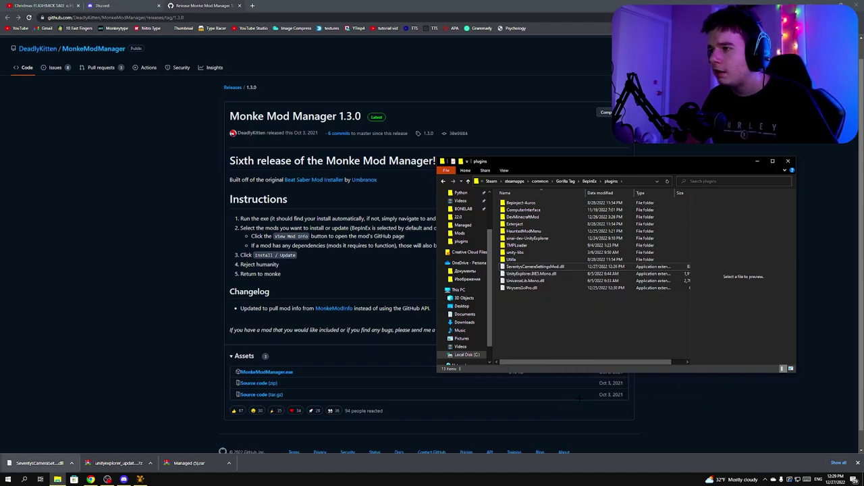
pyautogui.moveTo(608, 161); pyautogui.dragTo(477, 151)
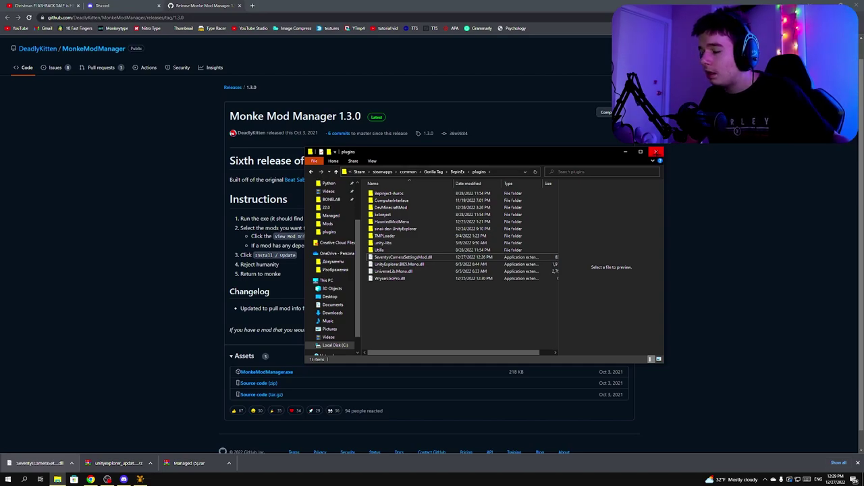
# - Close the plugins window and downloads bar, then launch Gorilla Tag by searching 'gorilla'
pyautogui.click(657, 152)
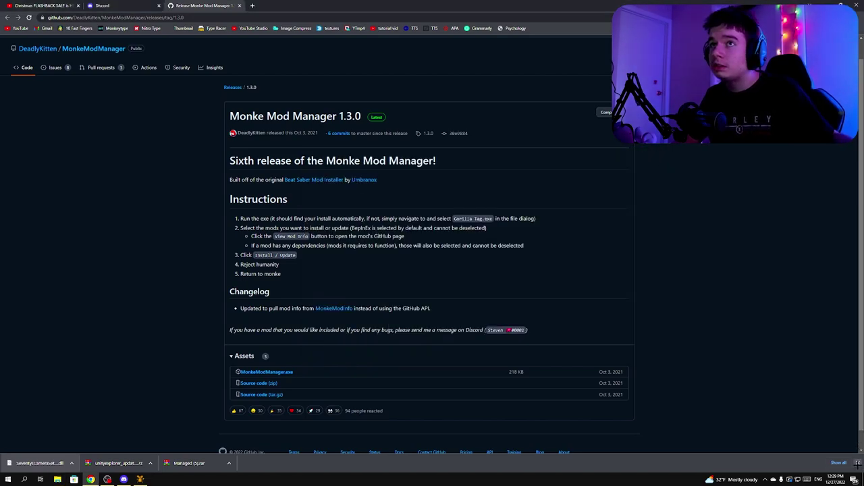
pyautogui.click(858, 463)
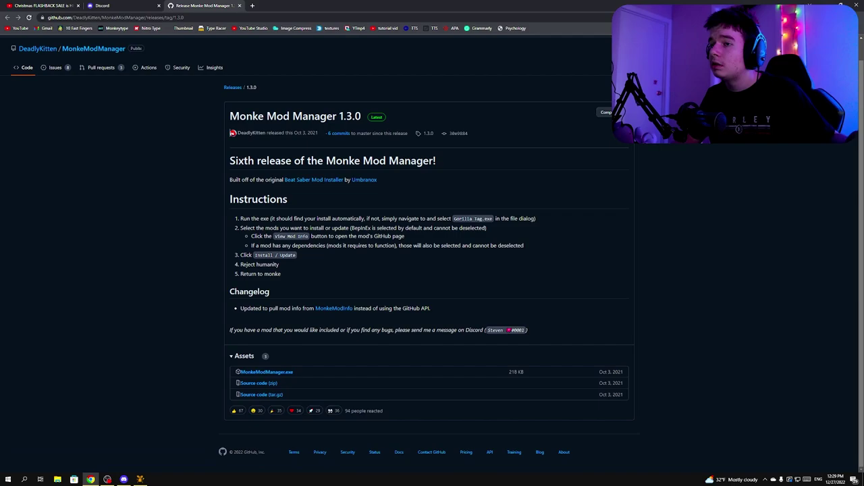
pyautogui.click(24, 479)
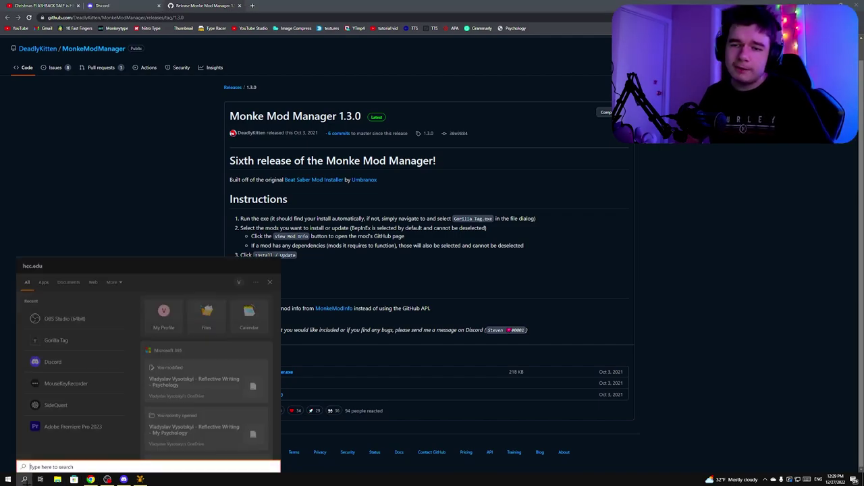
pyautogui.write('gorilla')
pyautogui.press('Return')
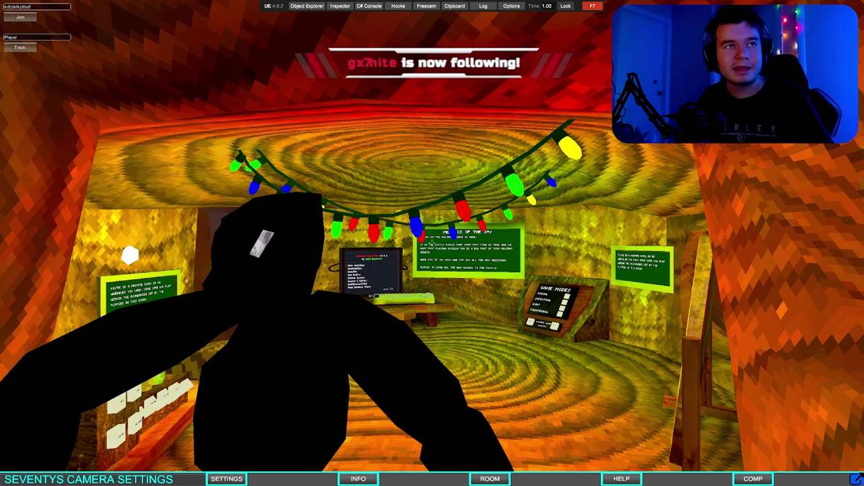
# - Hide the camera overlay with Tab, begin UnityExplorer's Freecam, and look around the room
pyautogui.press('Tab')
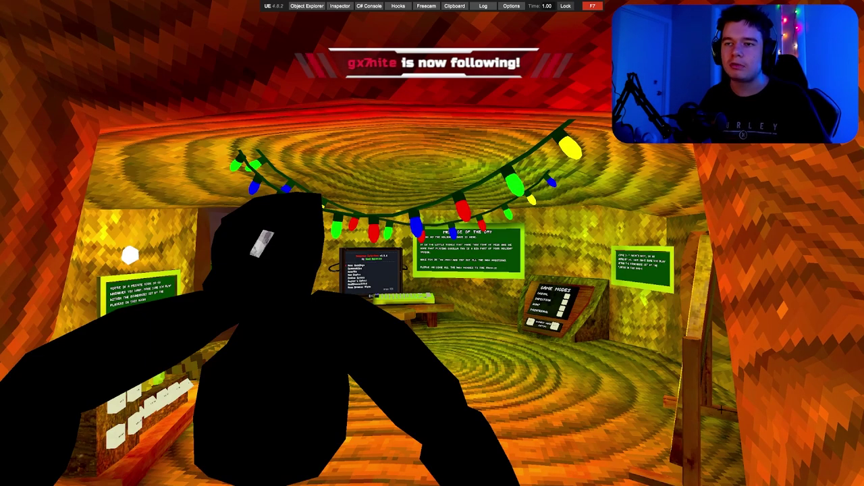
pyautogui.click(426, 5)
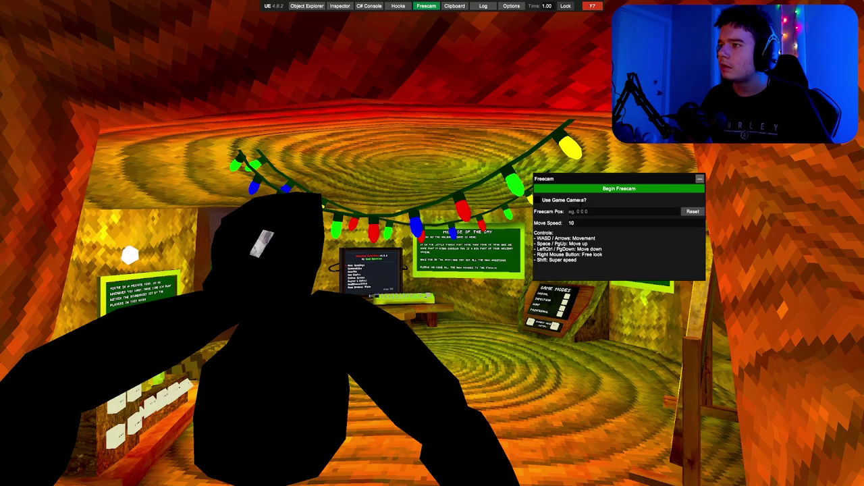
pyautogui.click(594, 188)
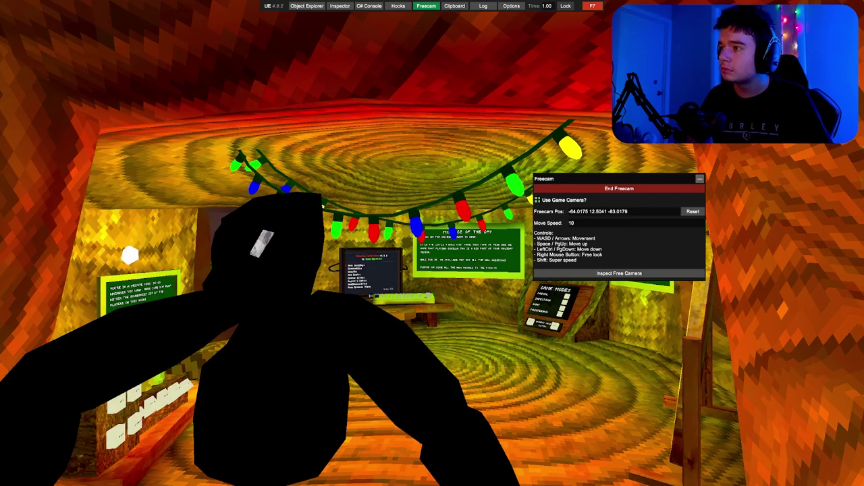
pyautogui.moveTo(574, 179); pyautogui.dragTo(527, 183)
pyautogui.moveTo(448, 162); pyautogui.dragTo(606, 193)
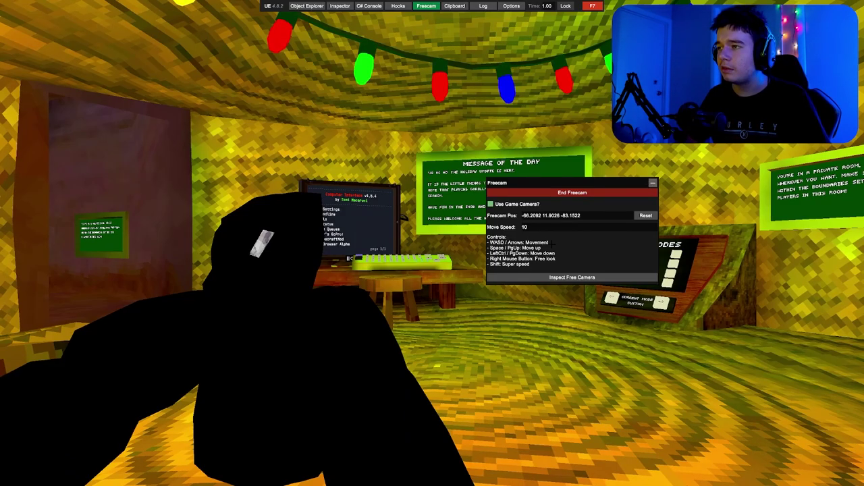
# - Fly the freecam up with Space and down with Ctrl to the snowy ground, then close the Freecam panel
pyautogui.press('space')
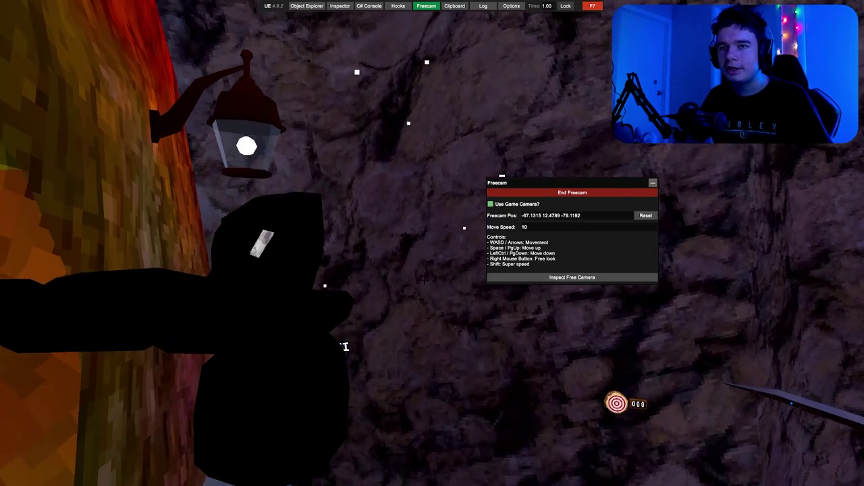
pyautogui.press('ctrl')
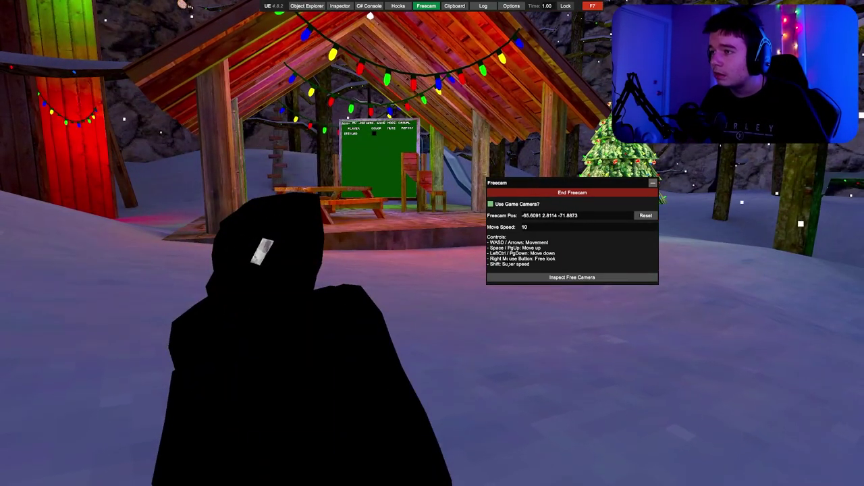
pyautogui.click(426, 5)
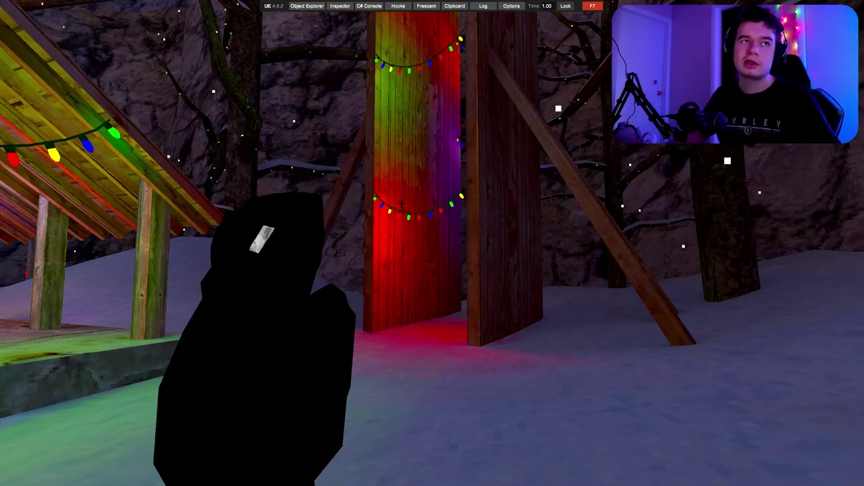
# - Fly the camera past the shed, Christmas tree and large trunk, over the ramp to the lit shelter
pyautogui.press('w')
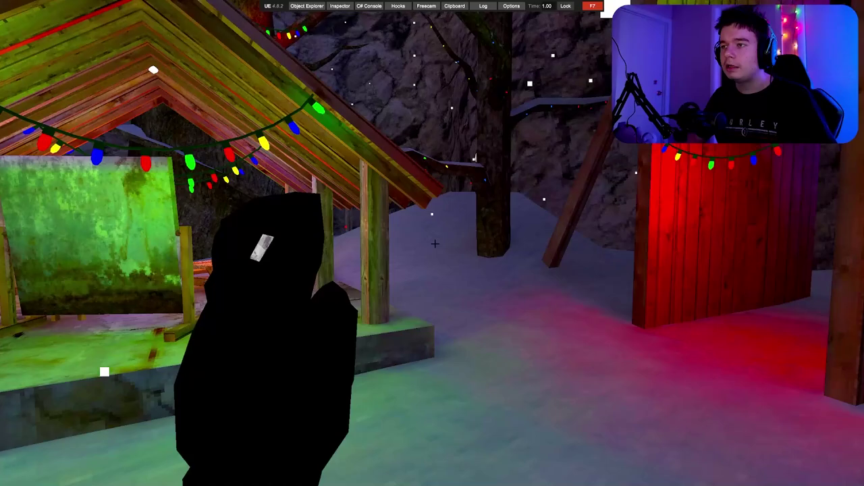
pyautogui.press('w')
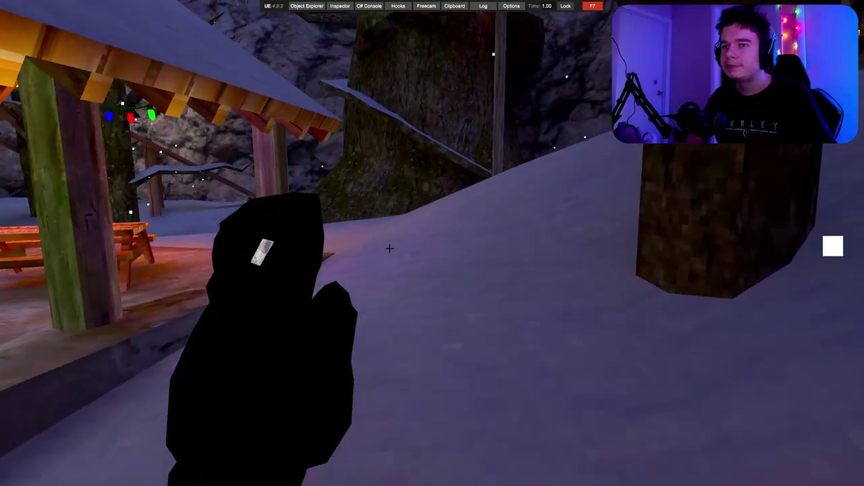
pyautogui.press('w')
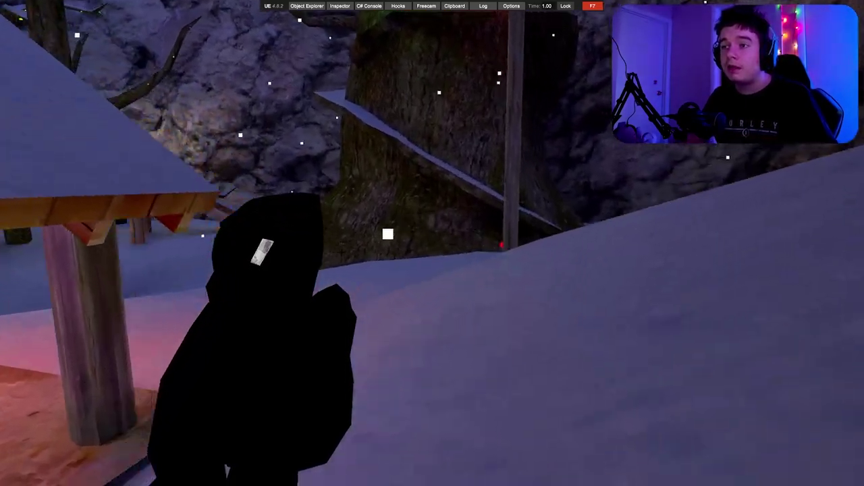
pyautogui.press('w')
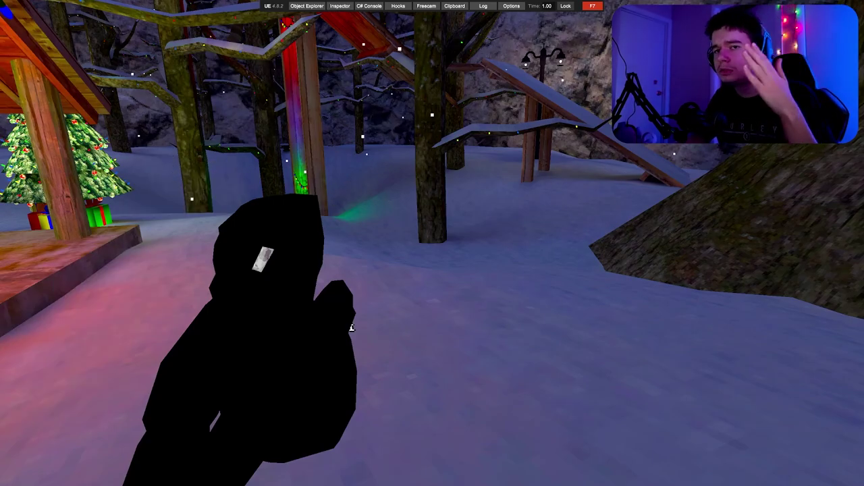
pyautogui.press('w')
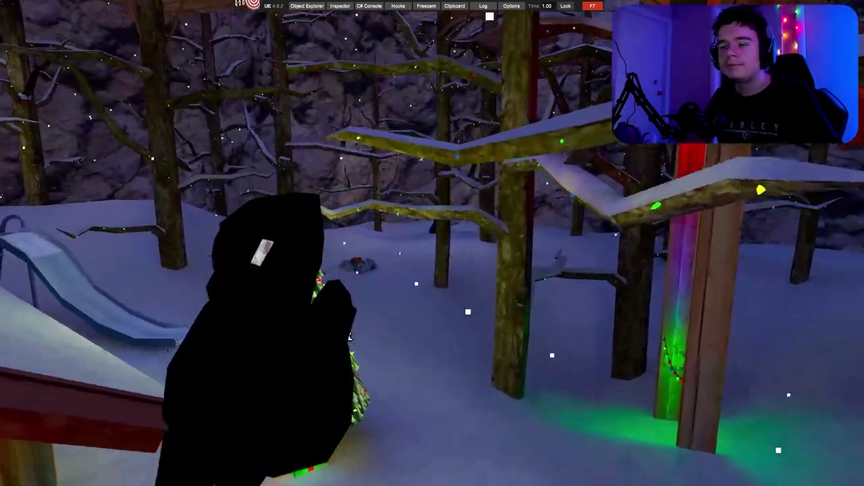
pyautogui.press('w')
pyautogui.press('w')
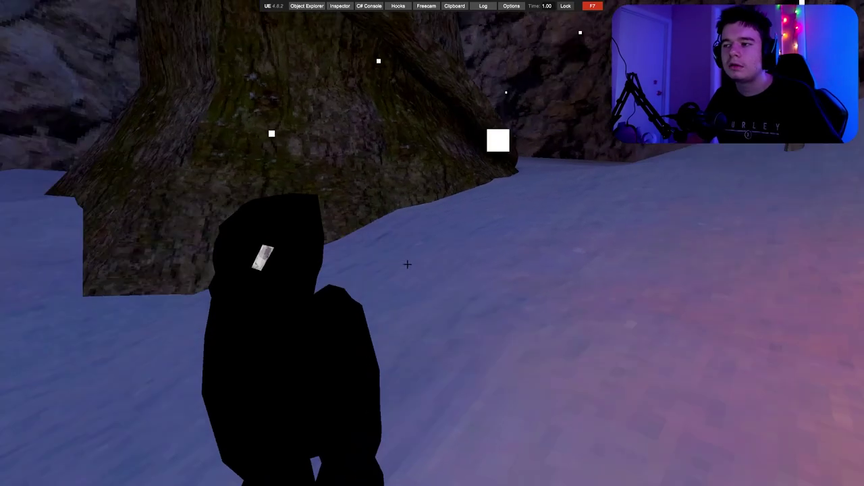
pyautogui.press('w')
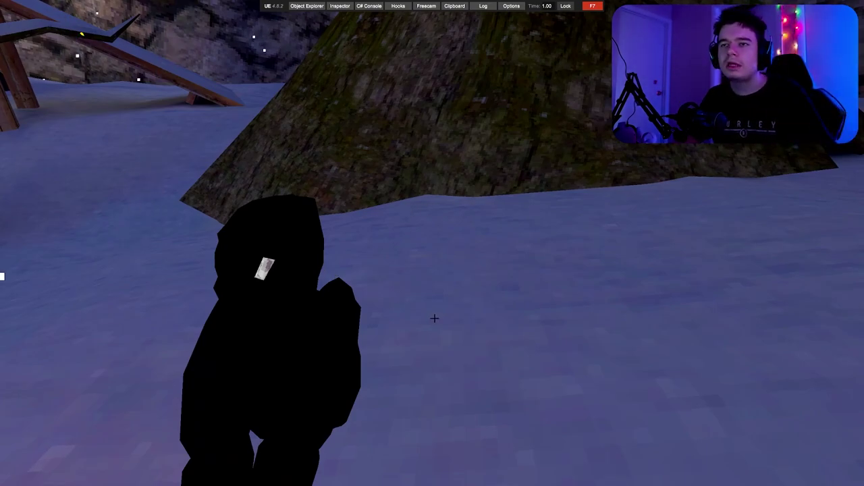
pyautogui.press('w')
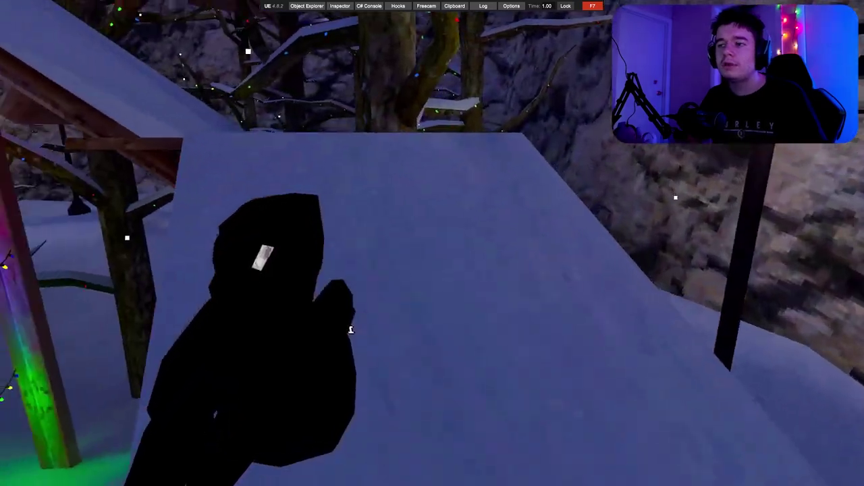
pyautogui.press('w')
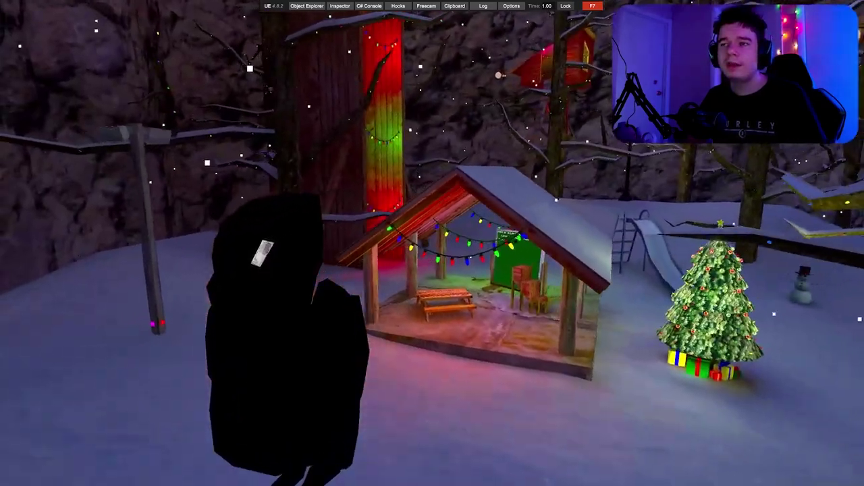
pyautogui.press('w')
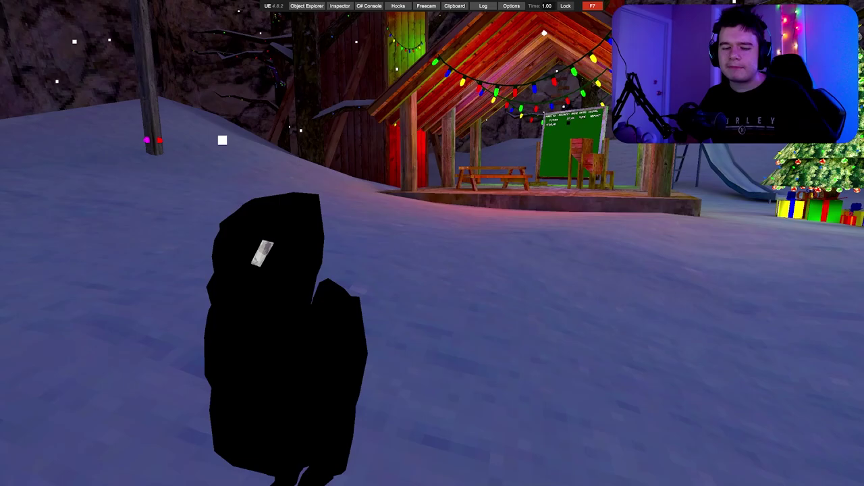
pyautogui.press('w')
pyautogui.press('super')
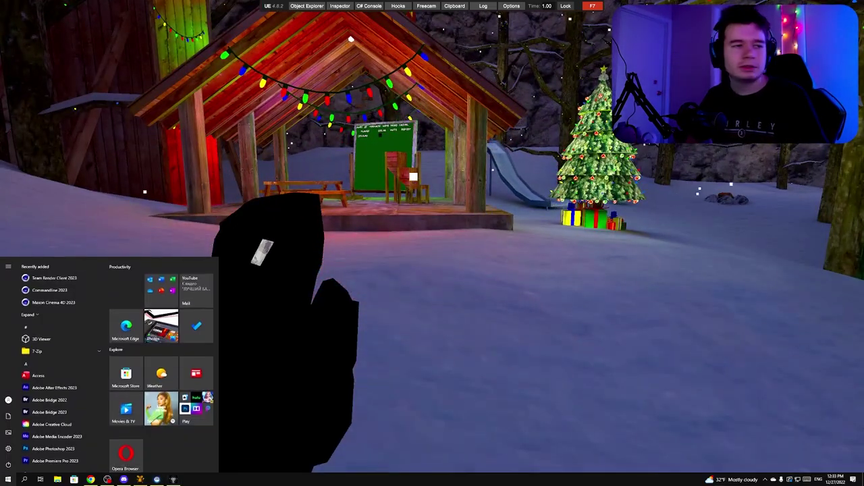
pyautogui.press('Escape')
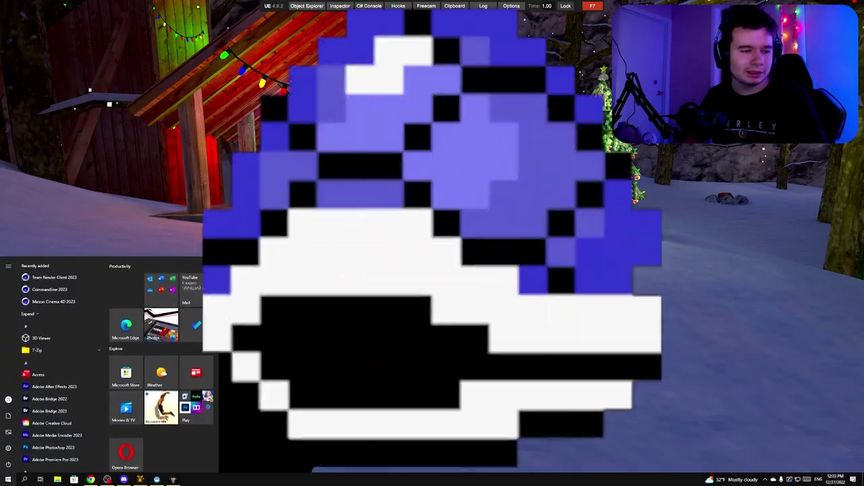